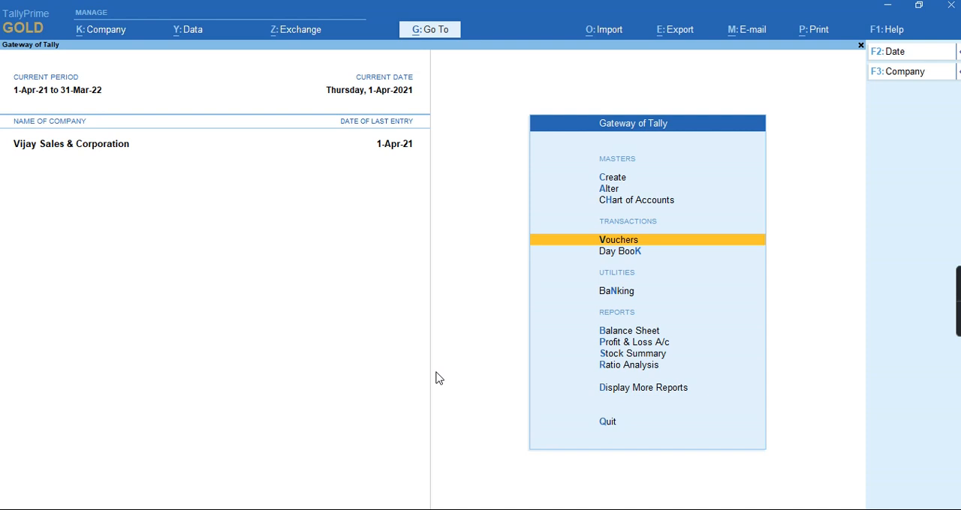
Start a sales voucher for the Local Consumer party, accepting the default dispatch and party details, with Sales Ledger as the sales ledger
key(Return)
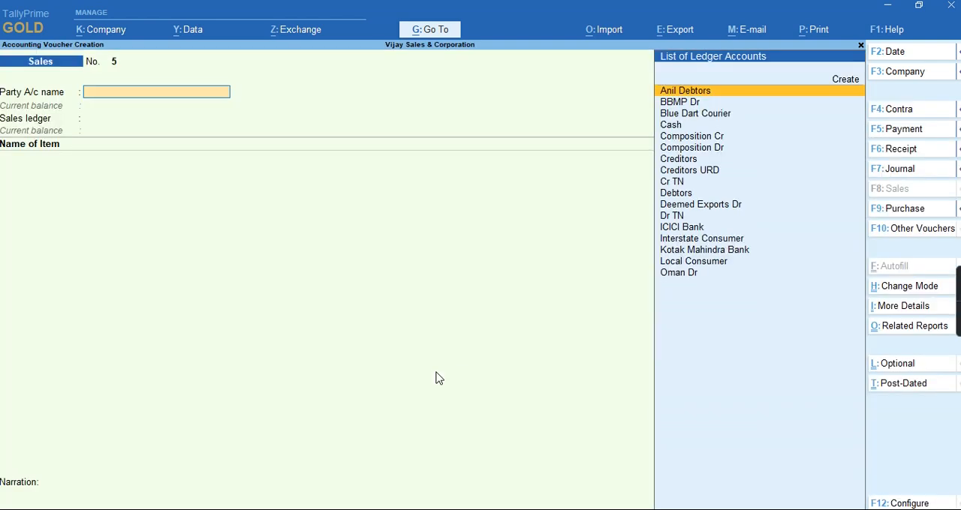
text(Lo)
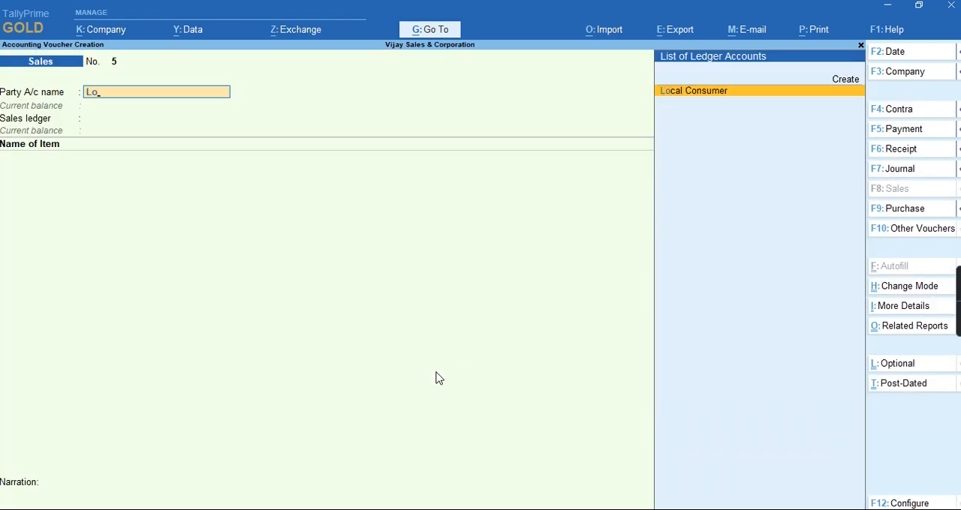
key(Return)
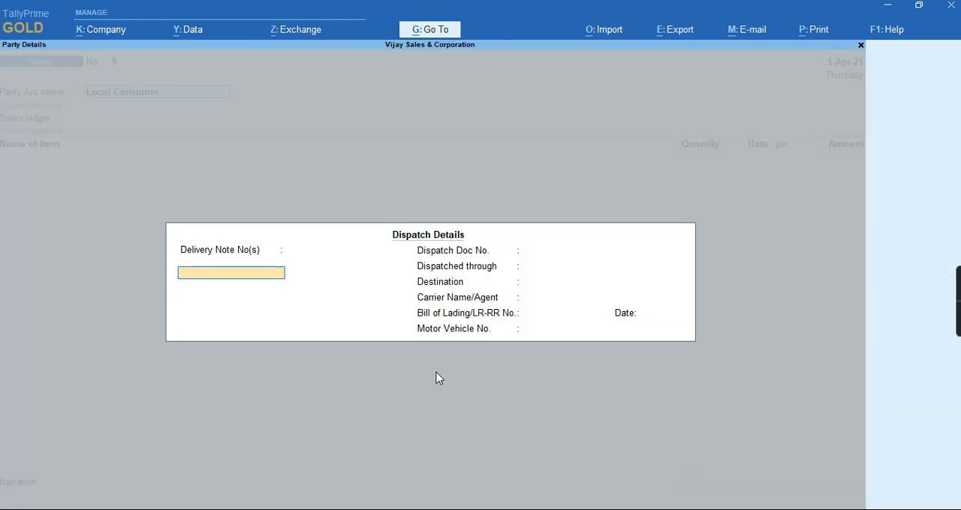
key(ctrl+a)
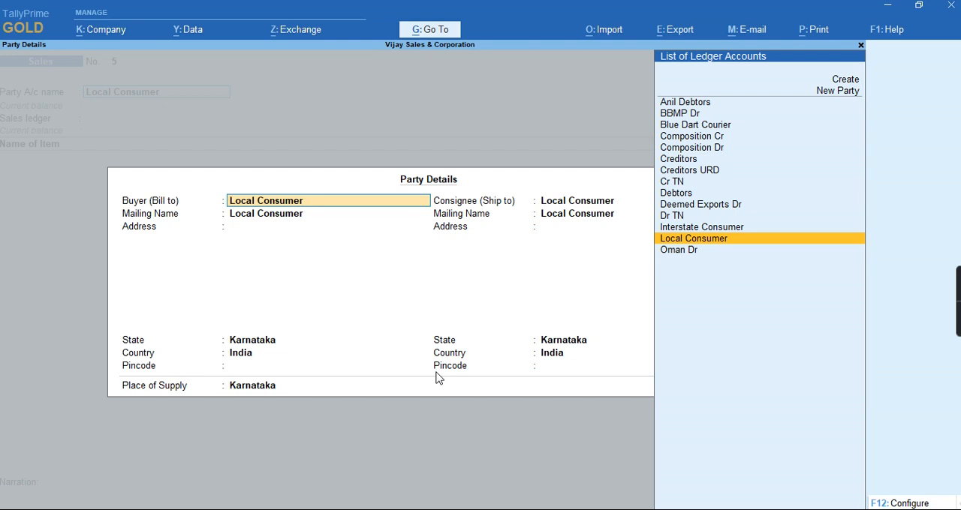
key(ctrl)
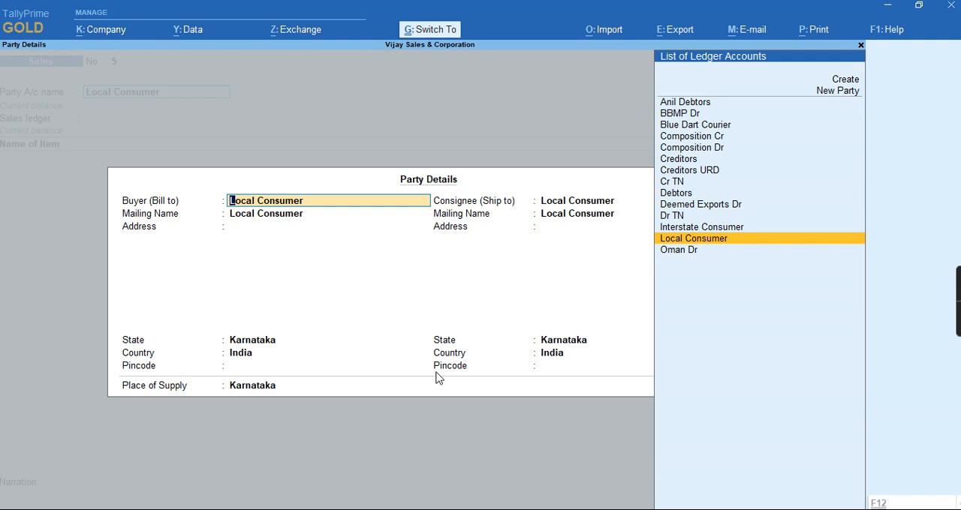
key(ctrl+a)
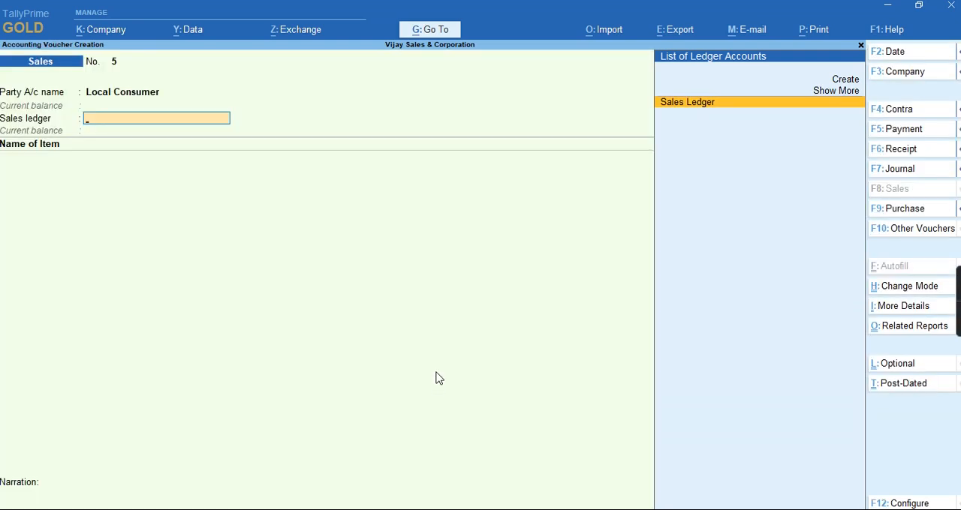
key(Return)
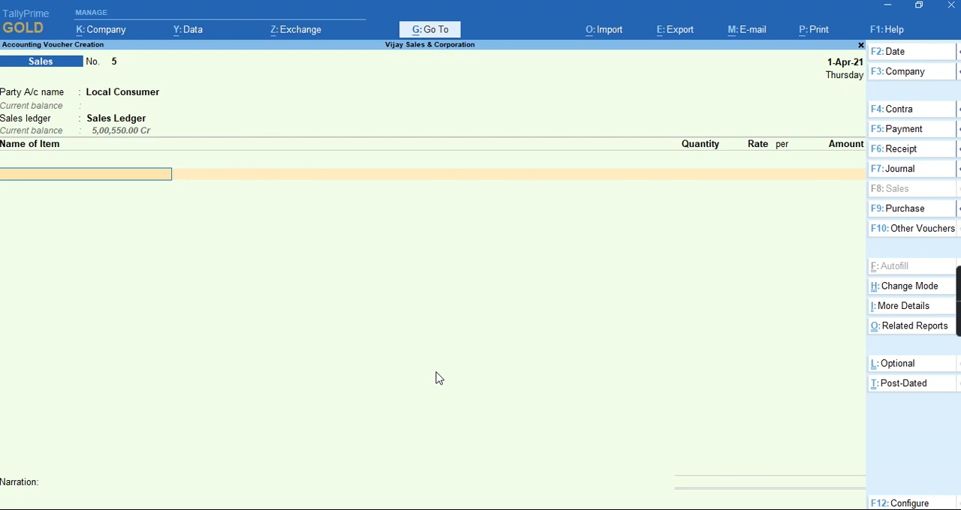
Add the stock item Books with quantity 1 at its default rate and no discount, and finish the item list
text(b)
key(Return)
text(1)
key(Return)
key(Return)
key(Return)
key(Return)
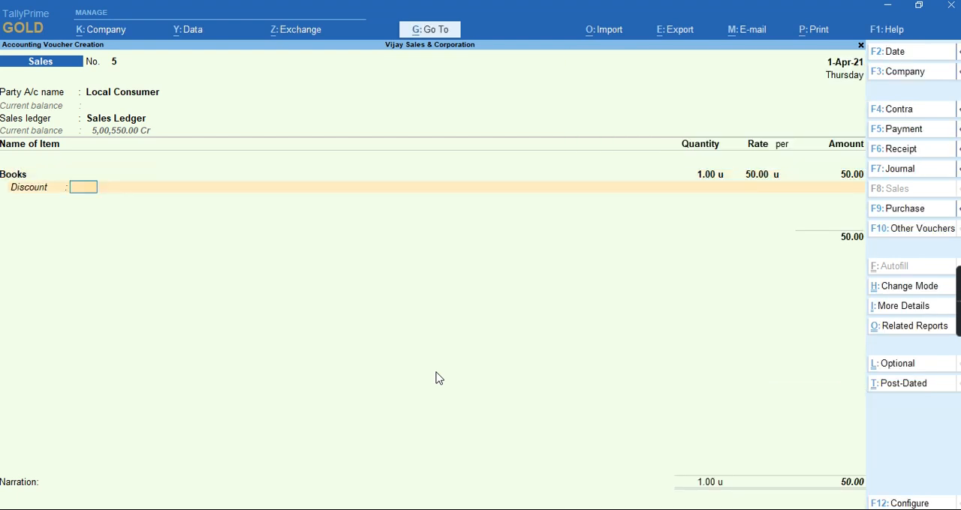
key(Return)
key(Return)
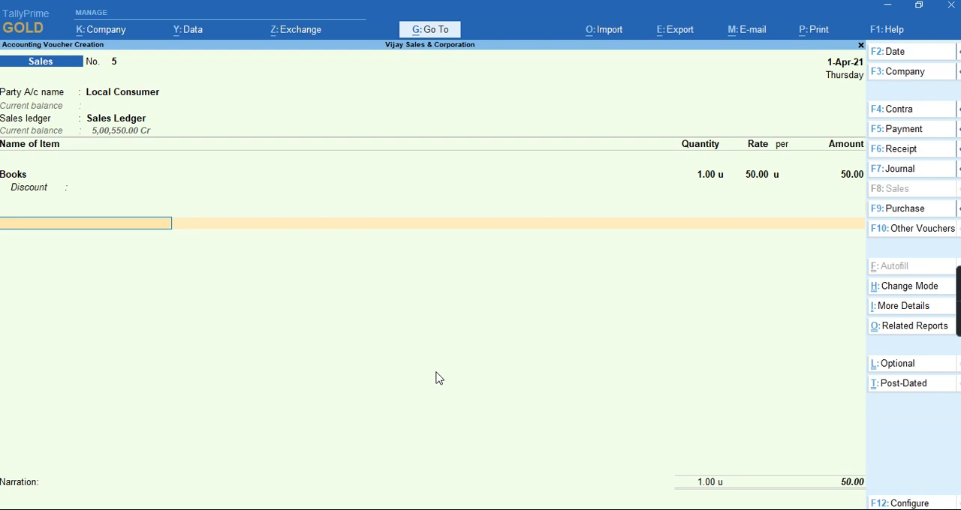
Add the Central Gst and State GST Tax ledgers with their calculated amounts and save the sales voucher
text(Cg)
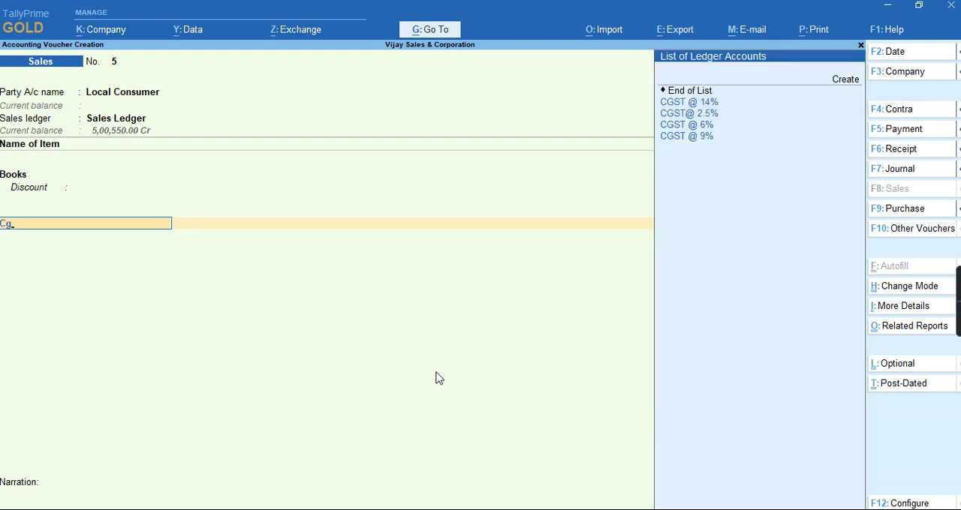
key(BackSpace)
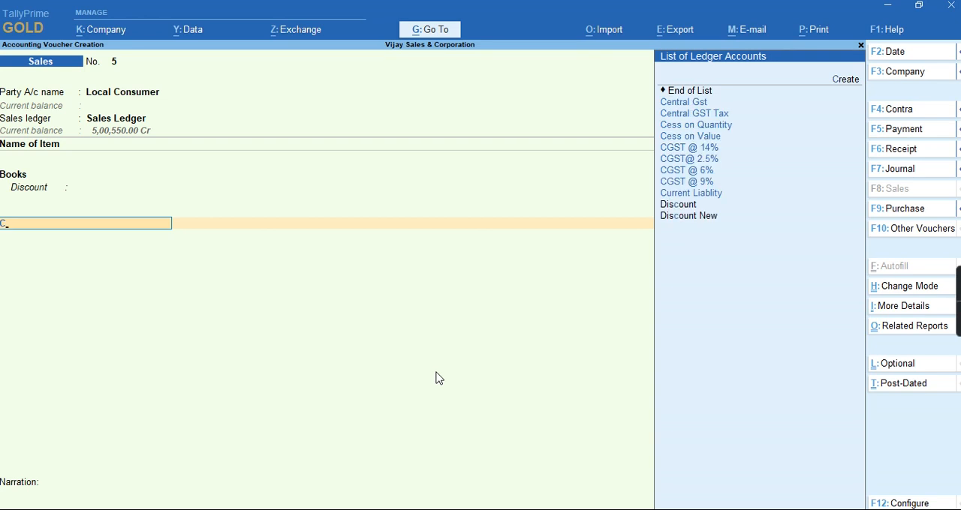
key(Down)
key(Return)
key(Return)
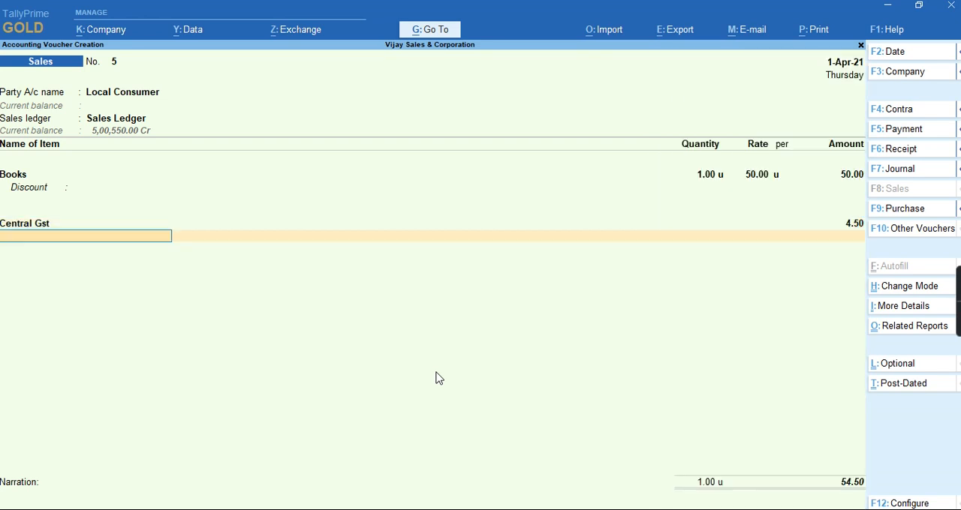
text(St)
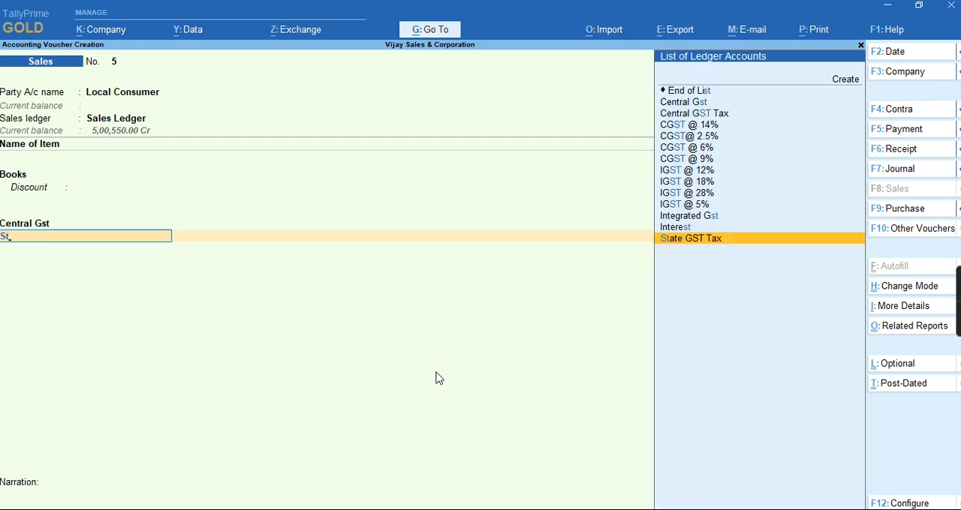
key(Return)
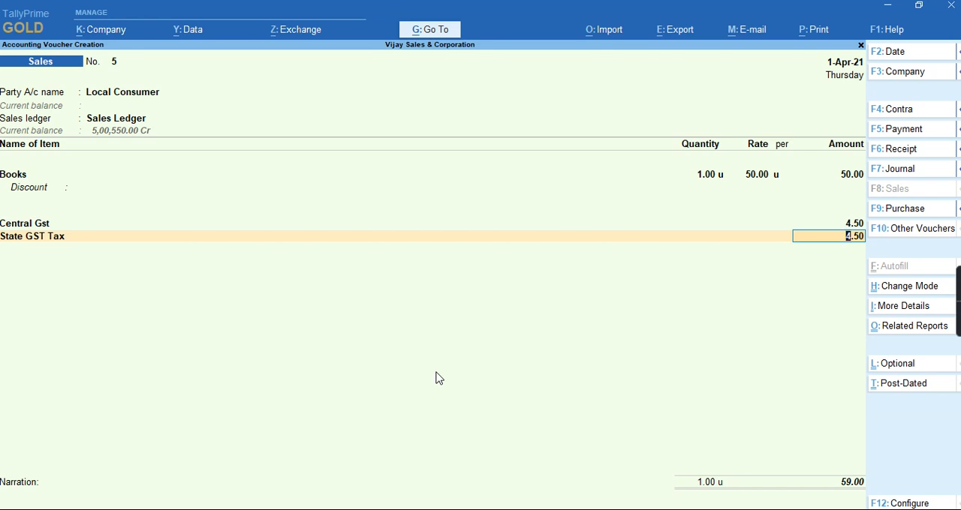
key(ctrl)
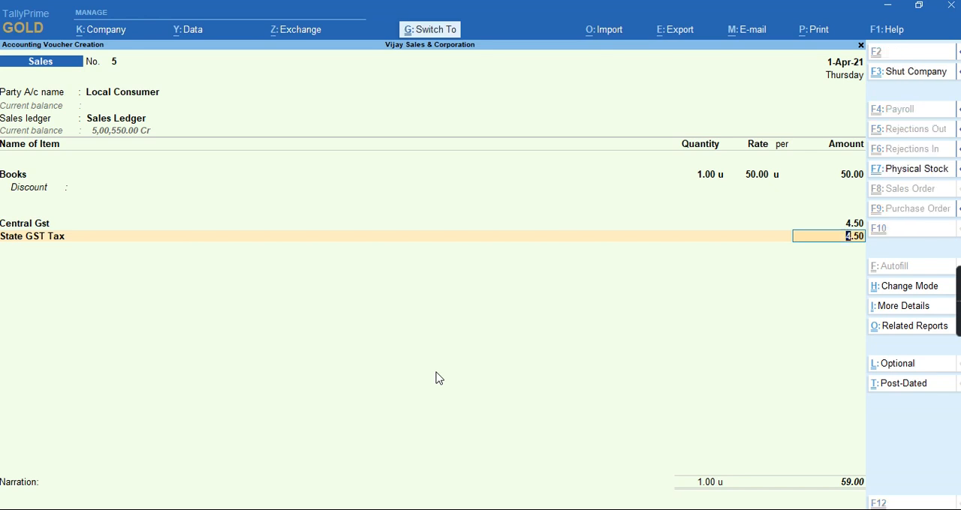
key(ctrl+a)
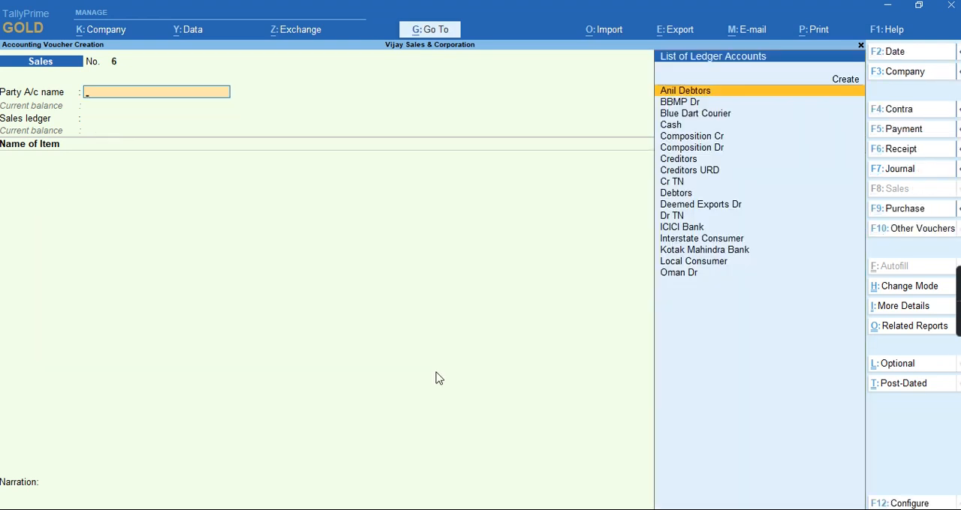
Open the GSTR-1 report from the voucher creation screen
key(alt)
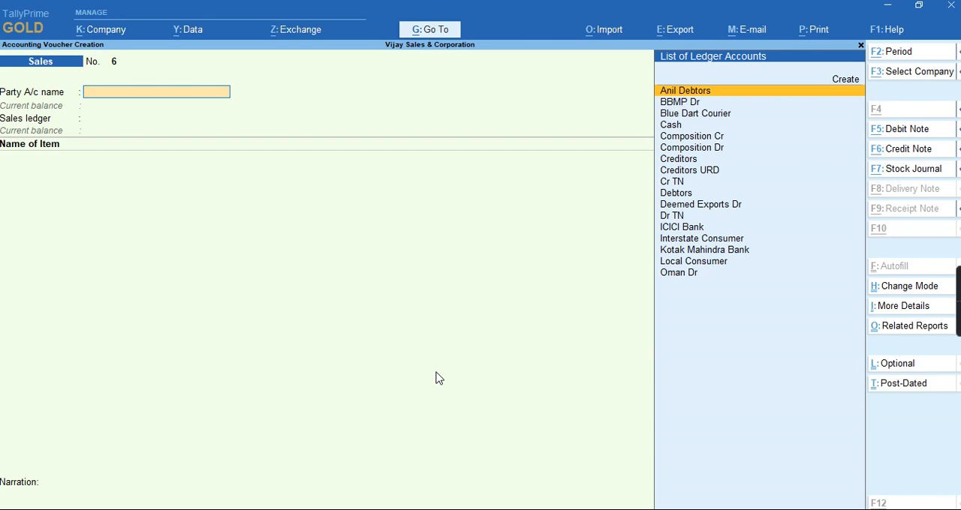
key(alt+g)
text(R1)
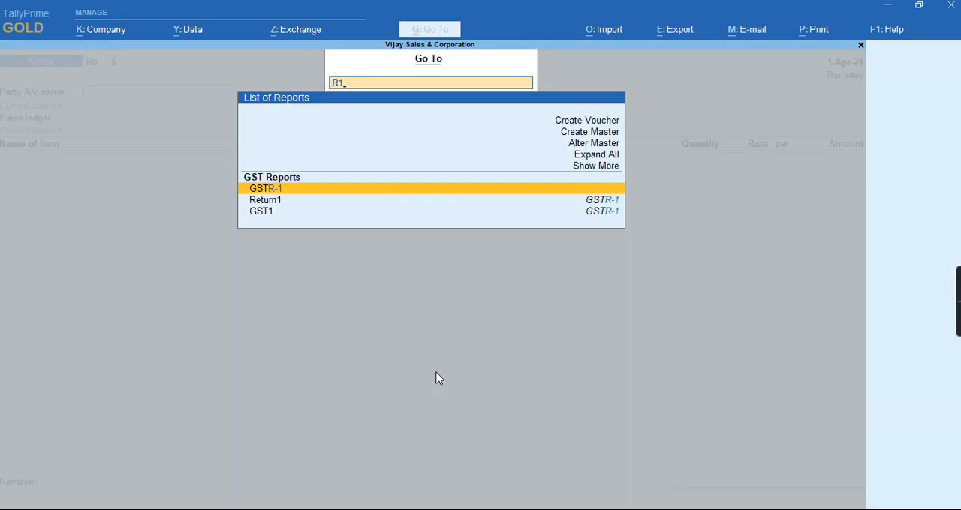
key(Return)
Examine B2C(Small) Invoices - 7 down to the Local Consumer sales voucher, and return to the blank sales voucher
key(Down)
key(Down)
key(Down)
key(Down)
key(Down)
key(Down)
key(Down)
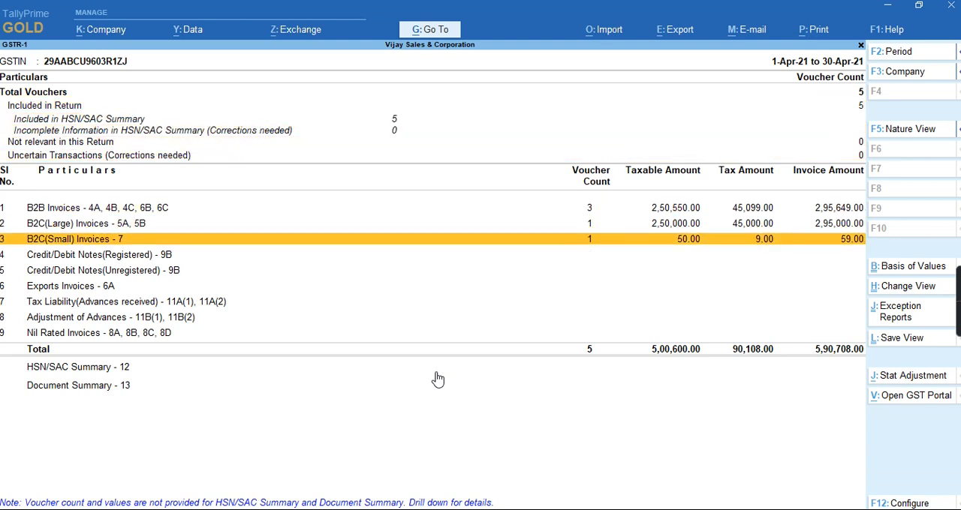
key(Return)
key(Return)
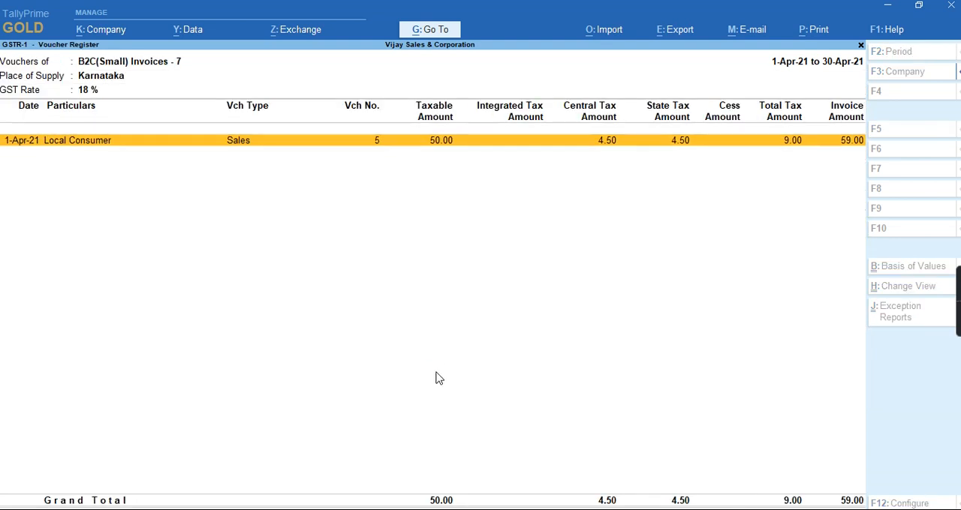
key(Return)
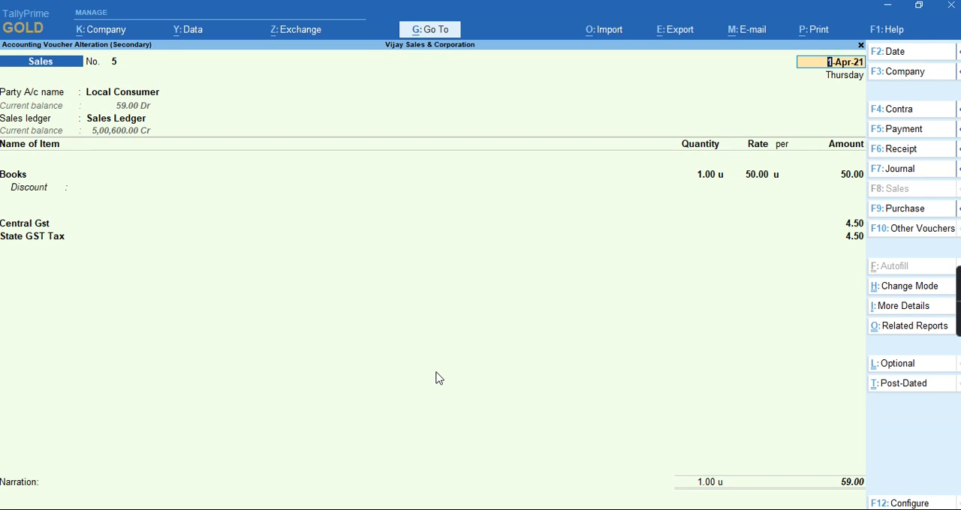
key(BackSpace)
key(Escape)
key(Escape)
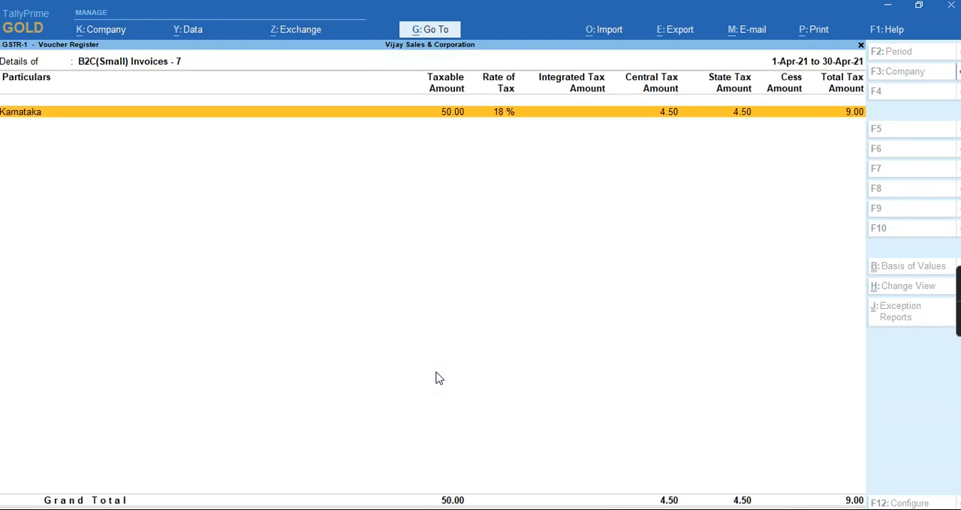
key(Escape)
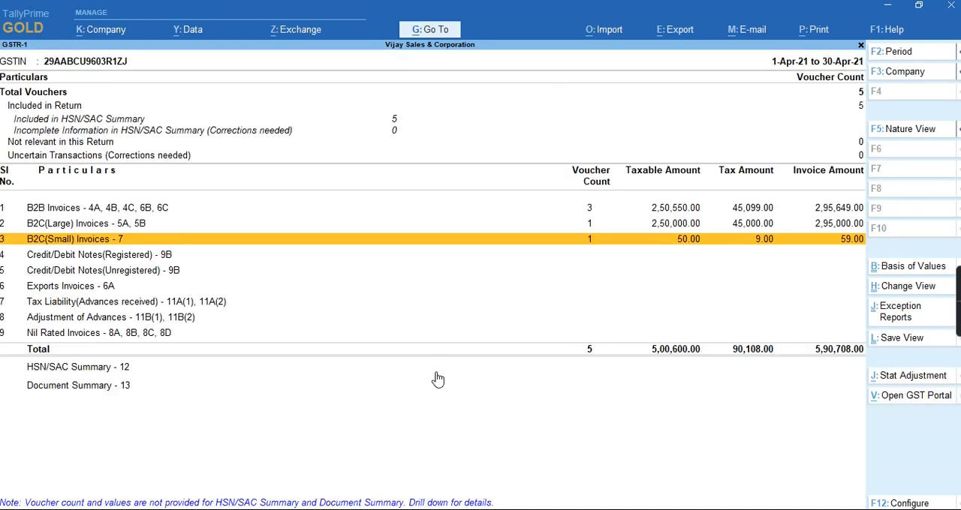
key(Escape)
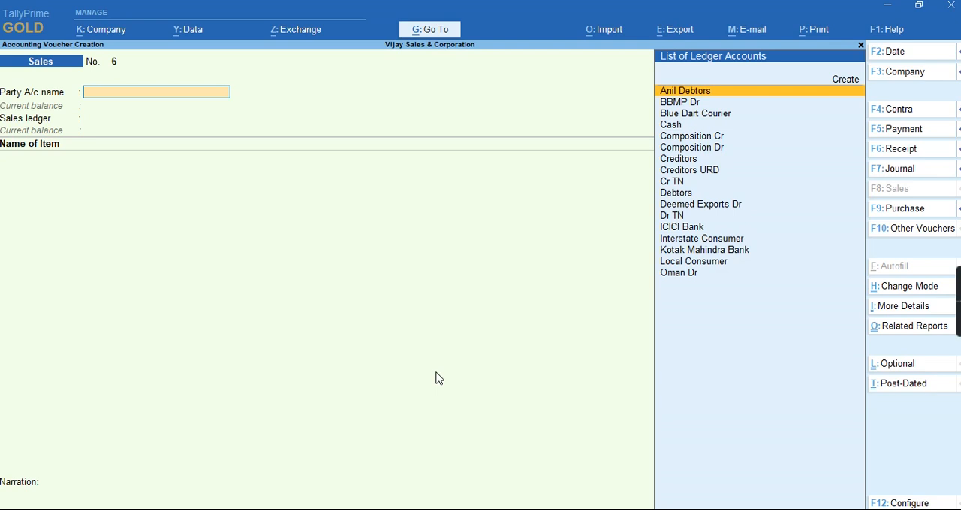
Set the new sales voucher's party to Interstate Consumer with default dispatch and party details, and choose Sales Ledger
key(Down)
key(Down)
key(Down)
key(Down)
key(Down)
key(Down)
key(Down)
key(Down)
key(Down)
key(Down)
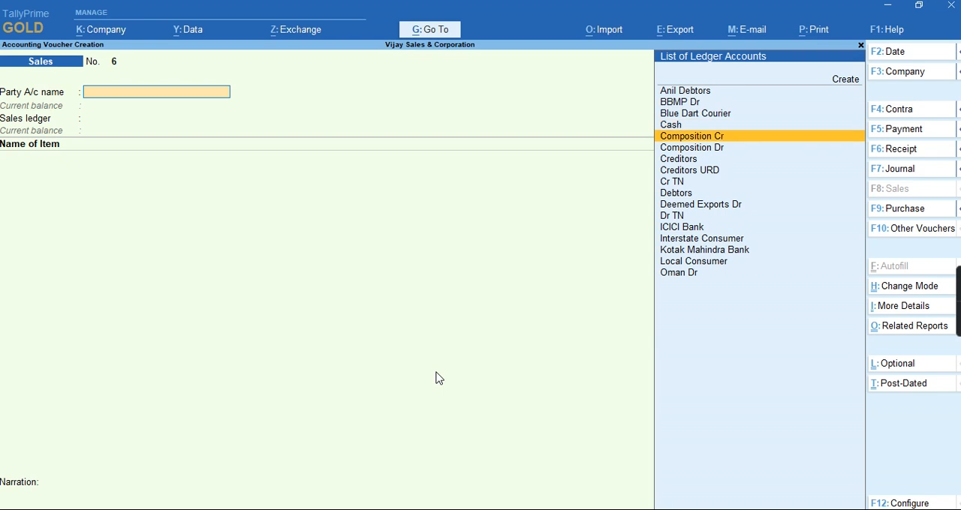
key(Down)
key(Down)
key(Down)
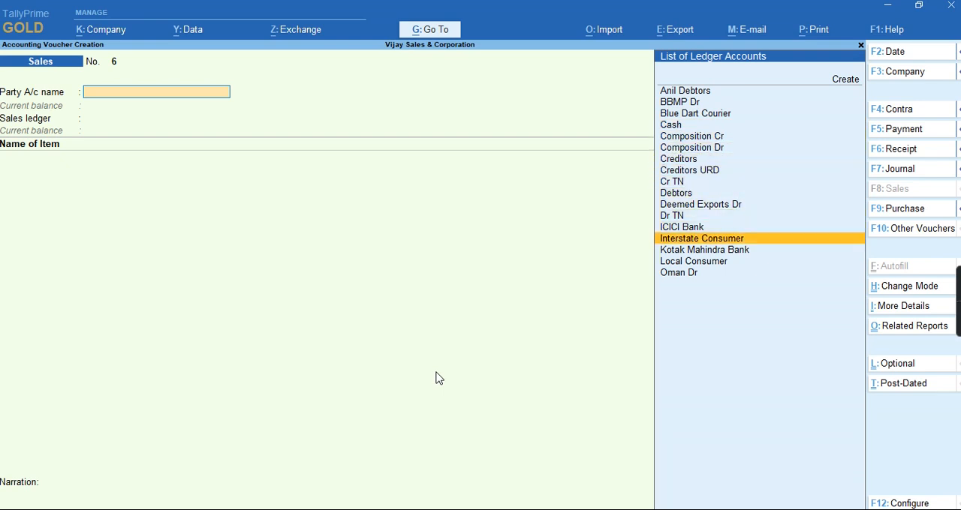
key(Return)
key(ctrl+a)
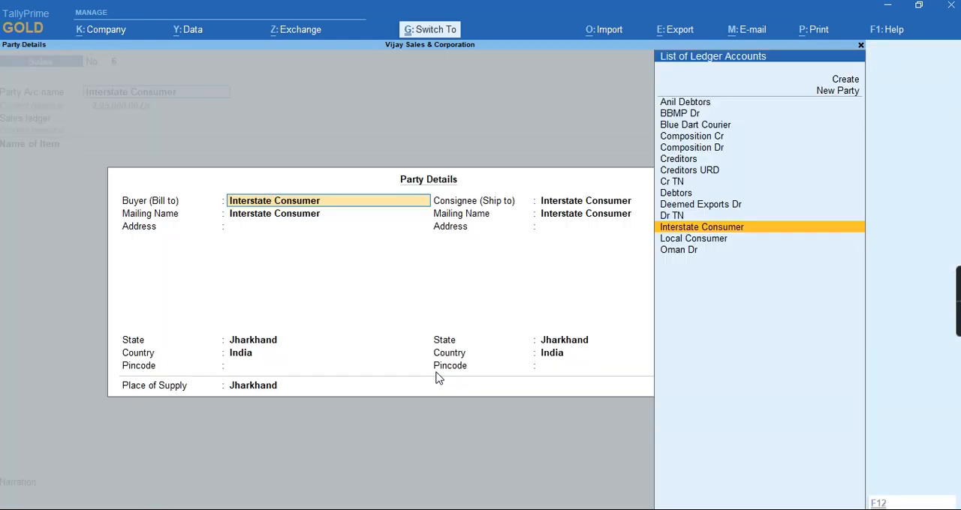
key(ctrl+a)
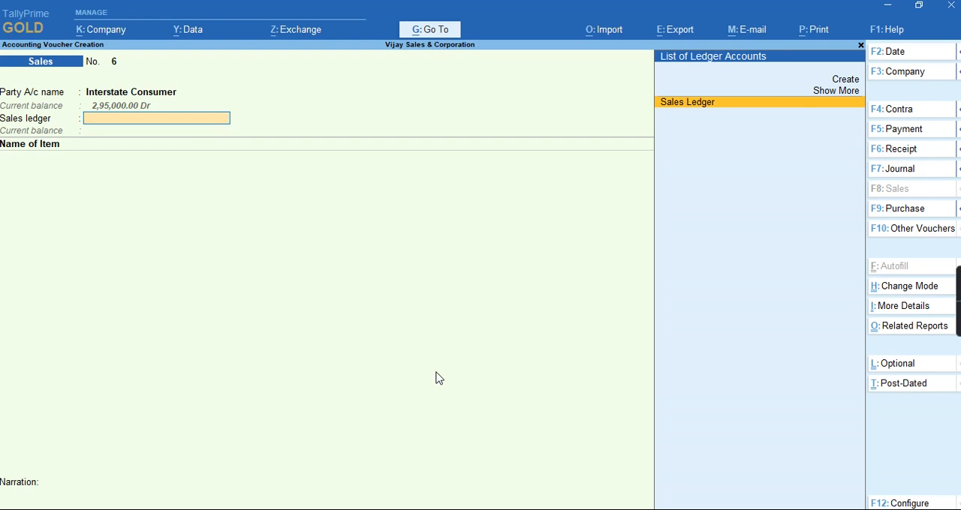
key(Return)
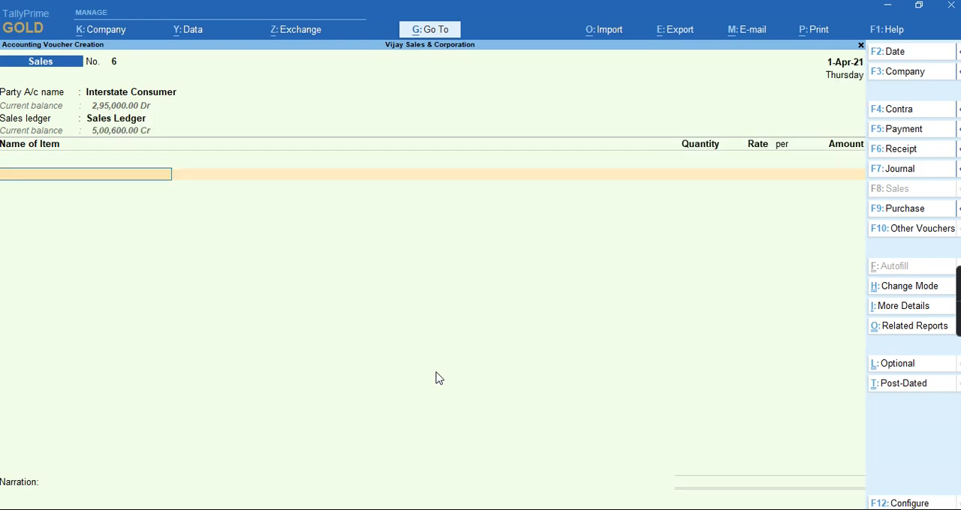
Enter 1 unit of Books in the Interstate Consumer voucher at the default rate without a discount, ending the item list
key(Down)
key(Down)
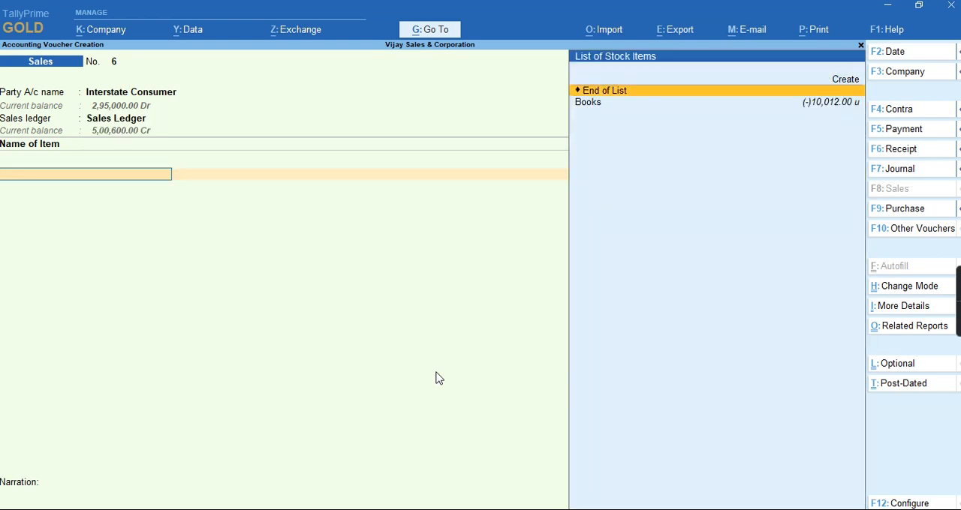
key(Return)
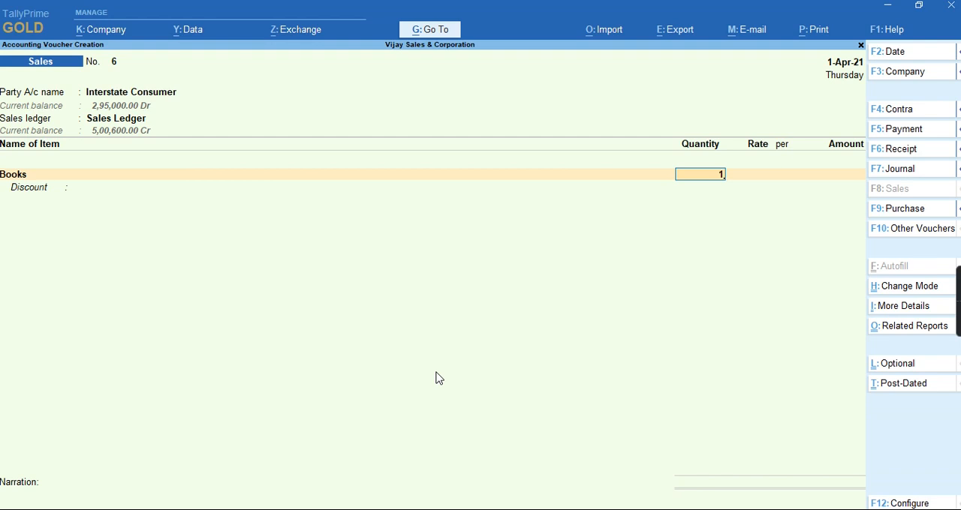
key(Return)
key(Return)
key(Return)
key(Return)
key(Return)
key(Return)
key(Return)
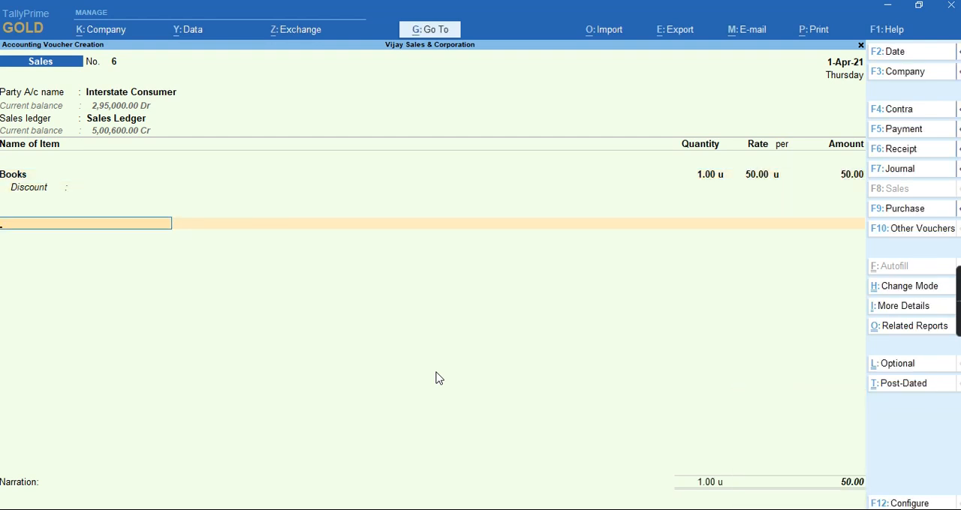
Add the Integrated Gst ledger with its calculated amount and save the Interstate Consumer sales voucher
text(In)
key(Down)
key(Return)
key(ctrl)
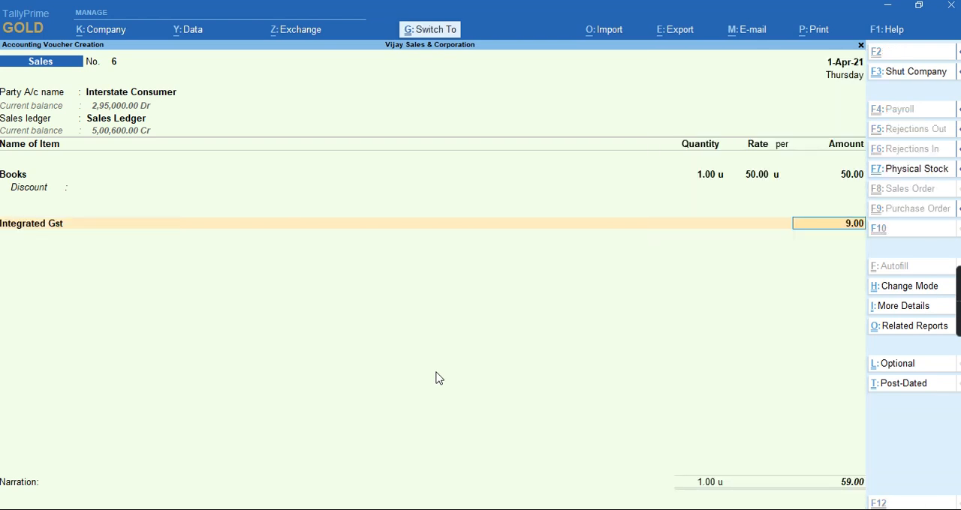
key(ctrl+a)
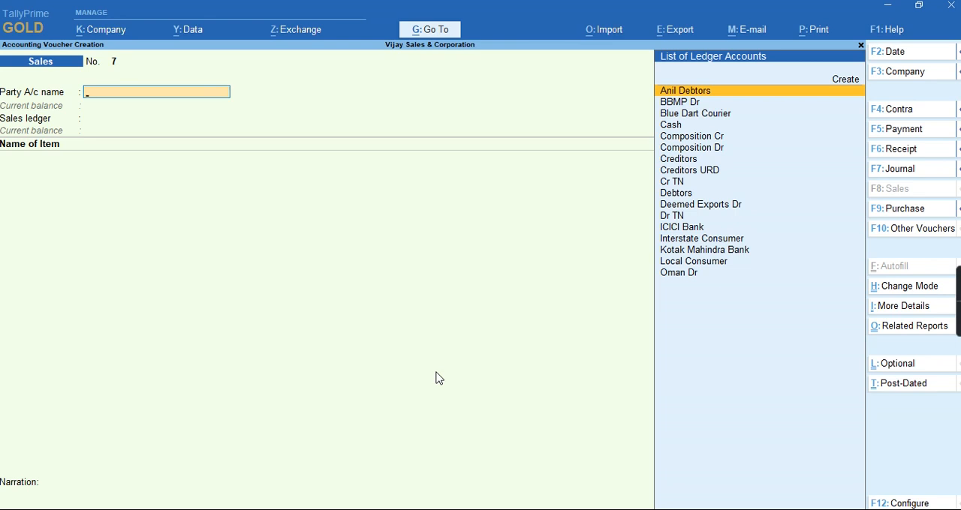
key(ctrl)
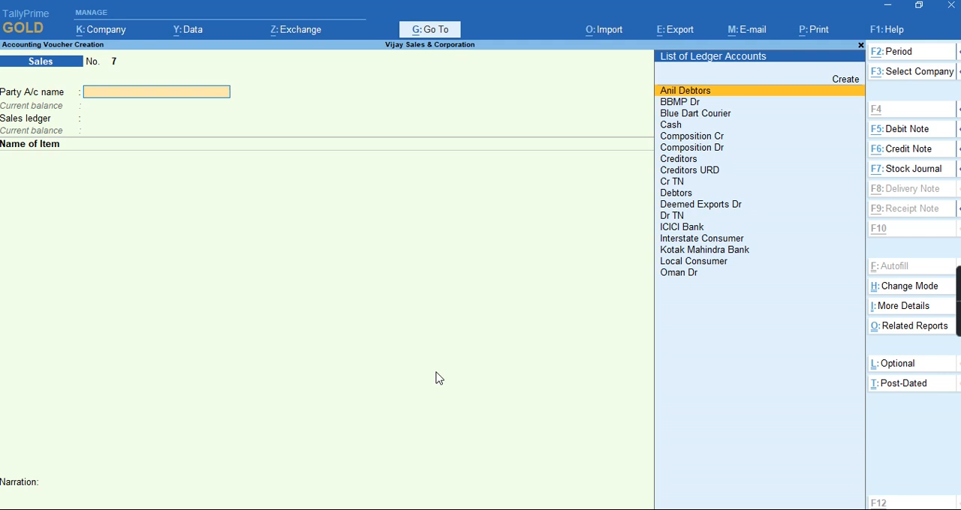
Open the GSTR-1 report and drill into the state-wise details of B2C(Small) Invoices - 7
key(alt+g)
text(R1)
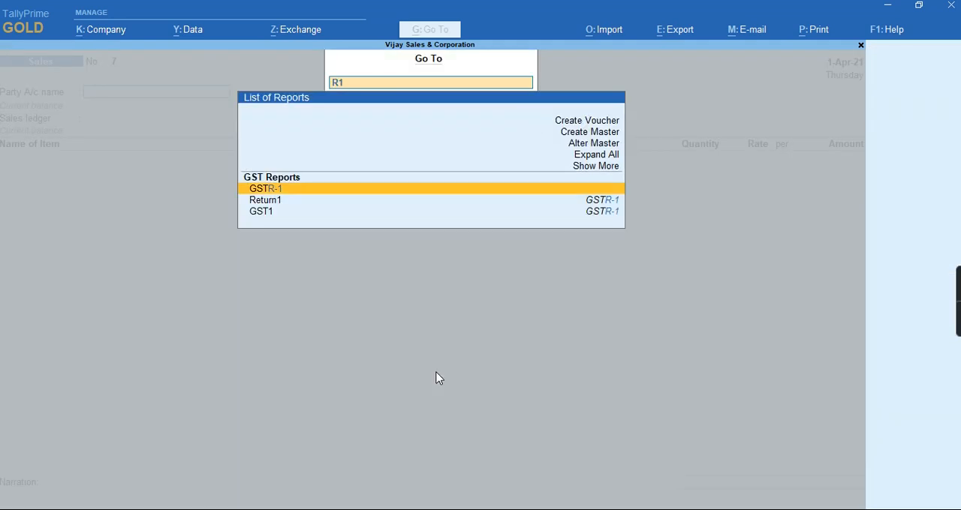
key(Return)
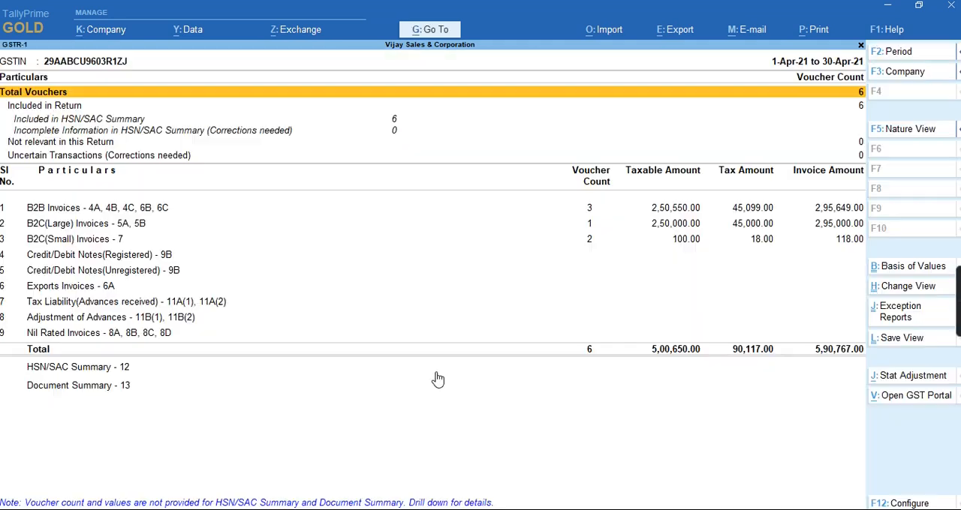
key(Down)
key(Down)
key(Down)
key(Down)
key(Down)
key(Down)
key(Down)
key(Down)
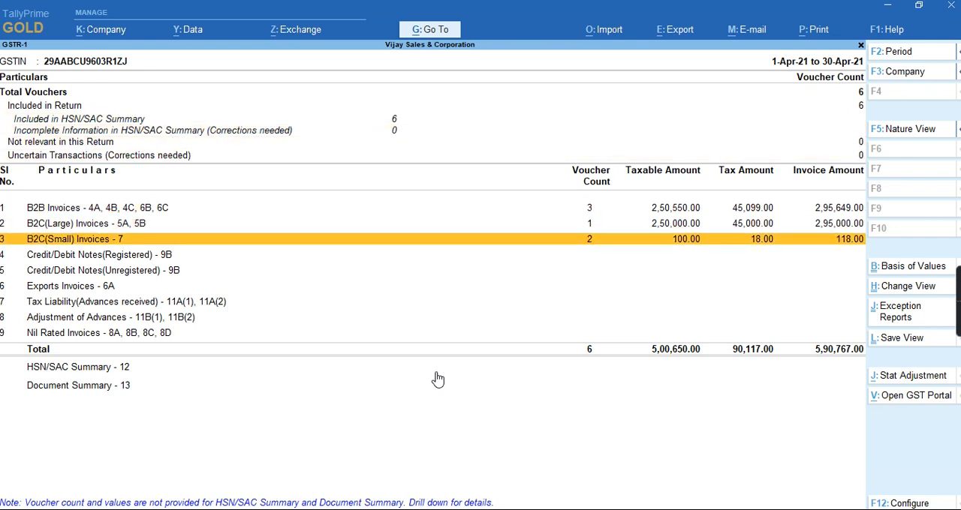
key(Return)
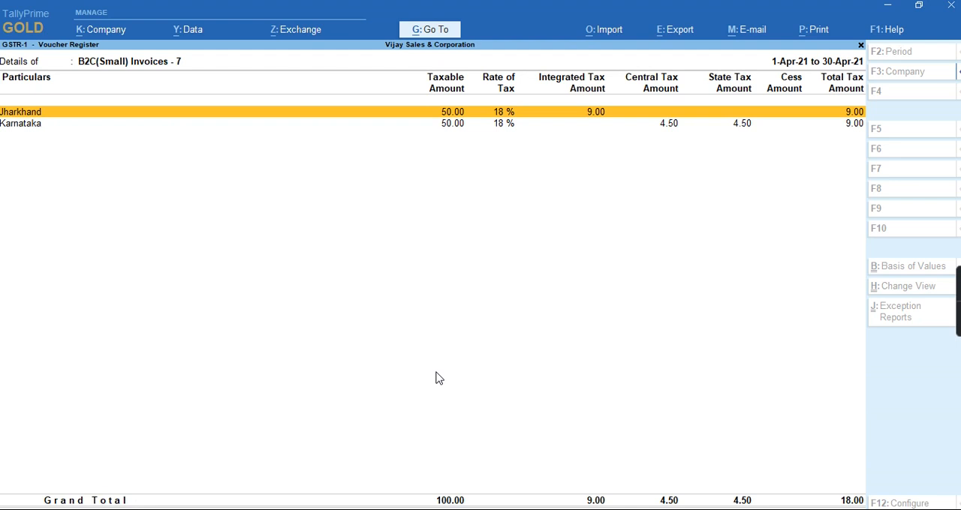
Examine the Interstate Consumer sales voucher under Jharkhand, and return through GSTR-1 to the blank sales voucher
key(Return)
key(Return)
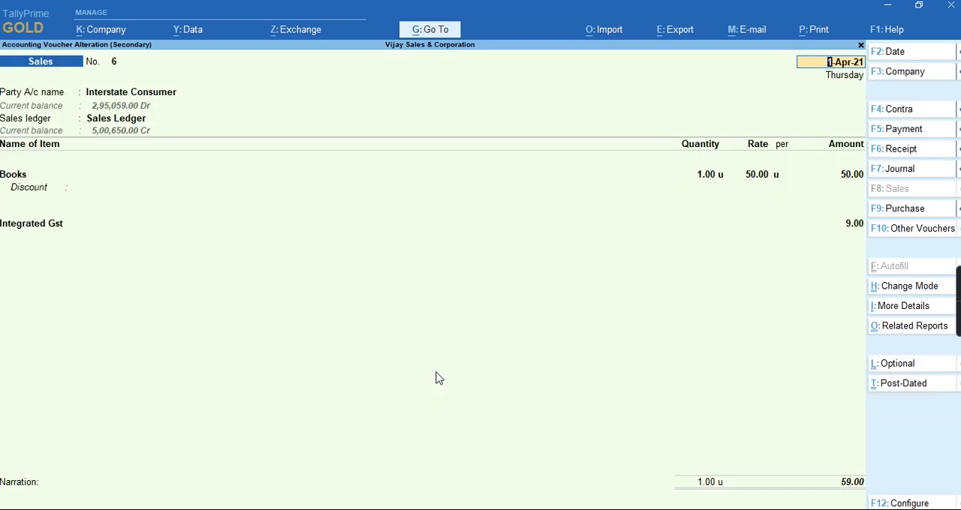
key(Escape)
key(Escape)
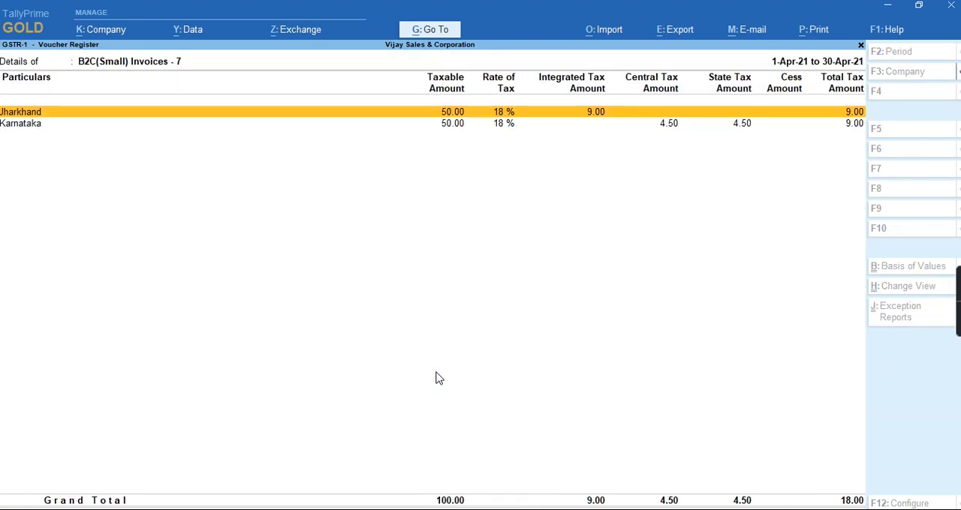
key(Down)
key(Escape)
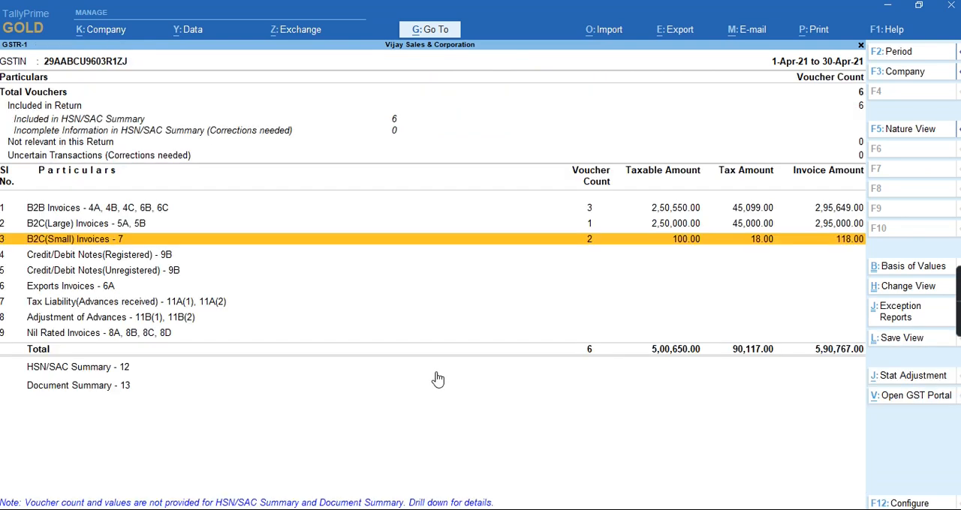
key(Escape)
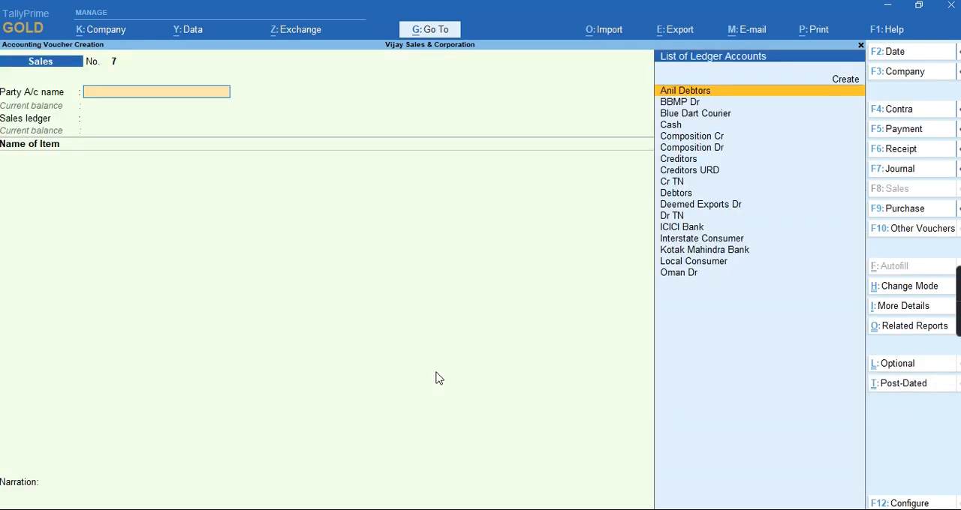
Set the new sales voucher's party to Local Consumer with default dispatch and party details, and choose Sales Ledger
key(Down)
key(Down)
key(Down)
key(Down)
key(Down)
key(Down)
key(Down)
key(Down)
key(Down)
key(Down)
key(Down)
key(Down)
key(Down)
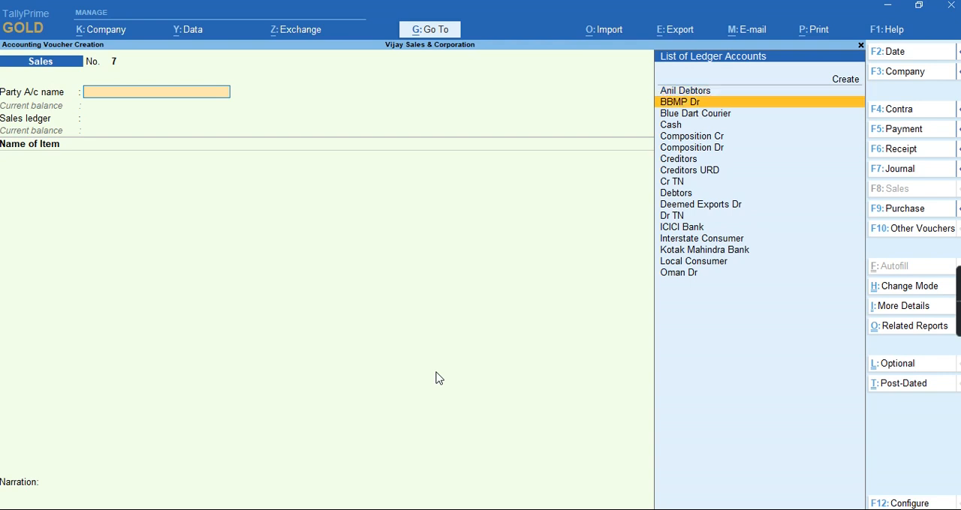
key(Down)
key(Down)
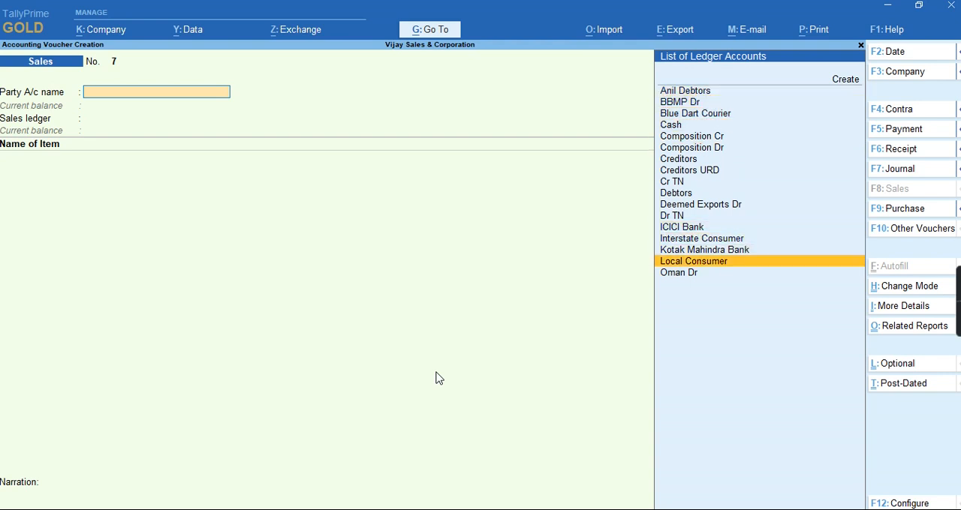
key(Return)
key(ctrl+a)
key(ctrl+a)
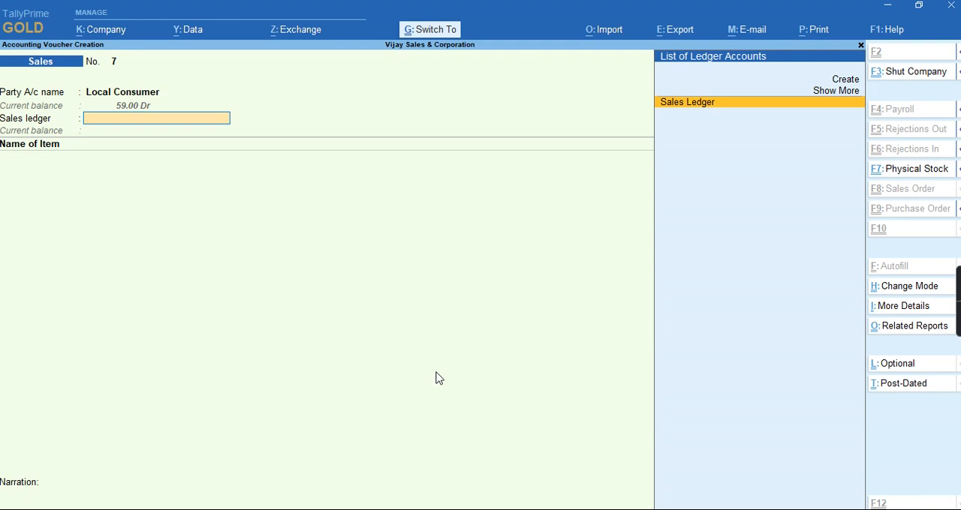
key(Return)
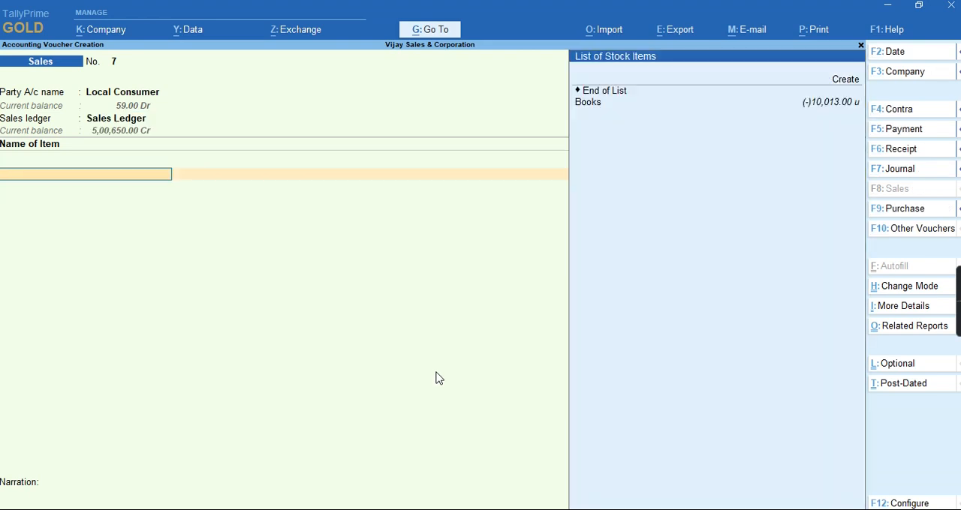
Enter 5000 units of Books in the Local Consumer voucher at the default rate without a discount, ending the item list
key(Down)
key(Down)
key(Return)
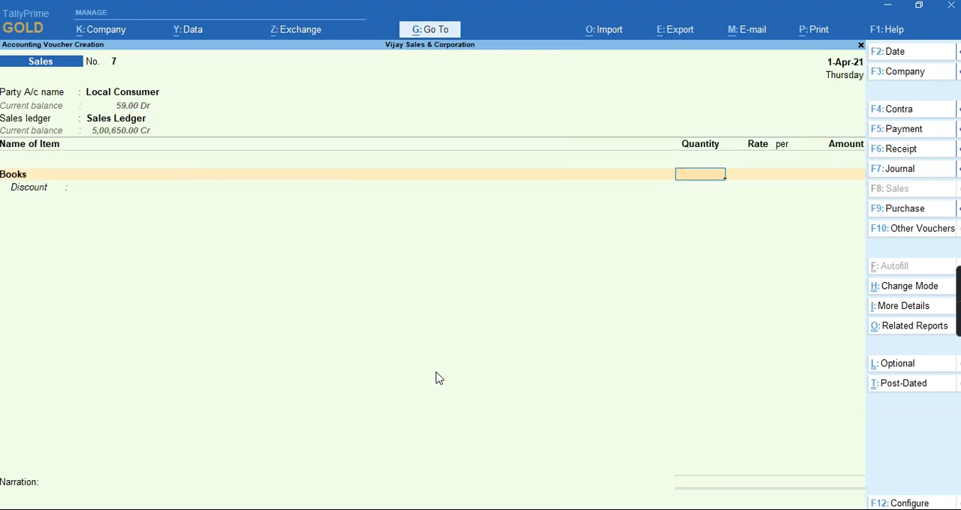
text(5000)
key(Return)
key(Return)
key(Return)
key(Return)
key(Return)
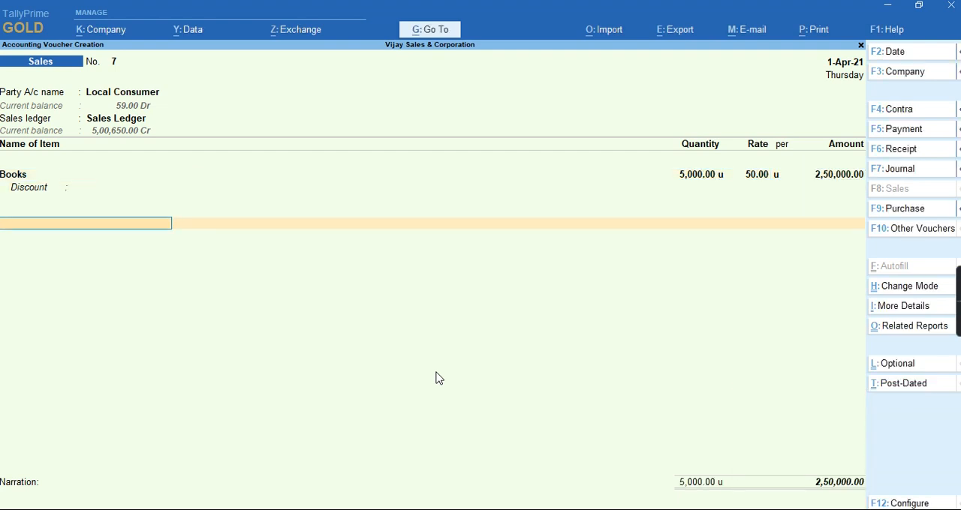
Add the Central Gst and State GST Tax ledgers with their calculated amounts and save the Local Consumer sales voucher
text(C)
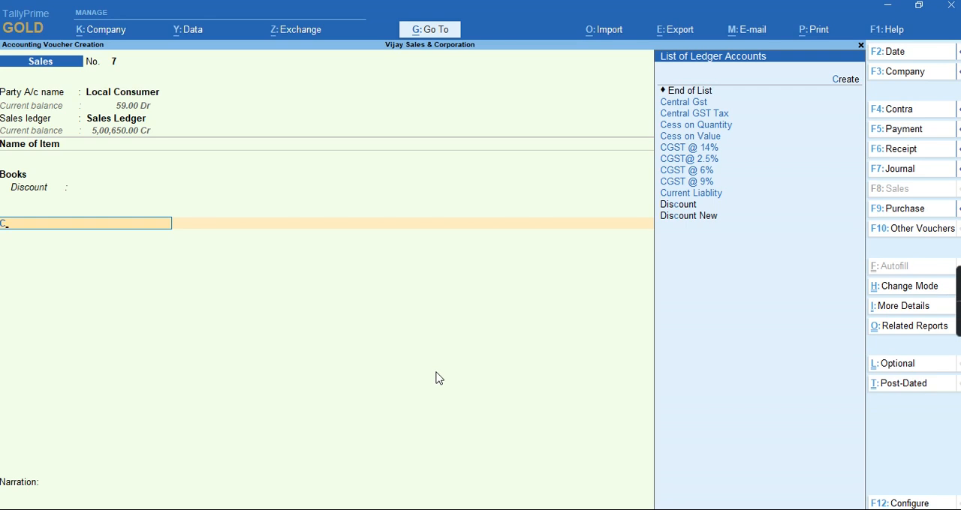
key(Return)
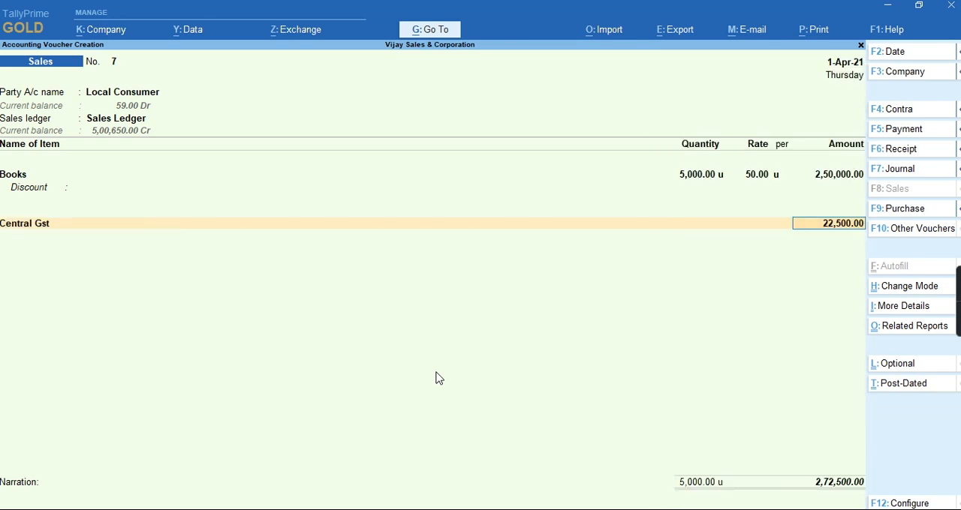
key(Return)
text(St)
key(Return)
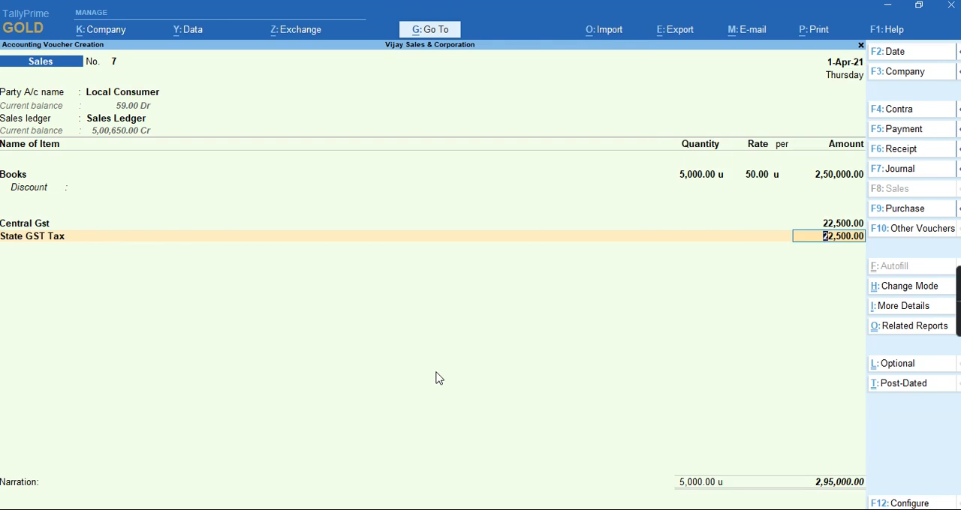
key(ctrl)
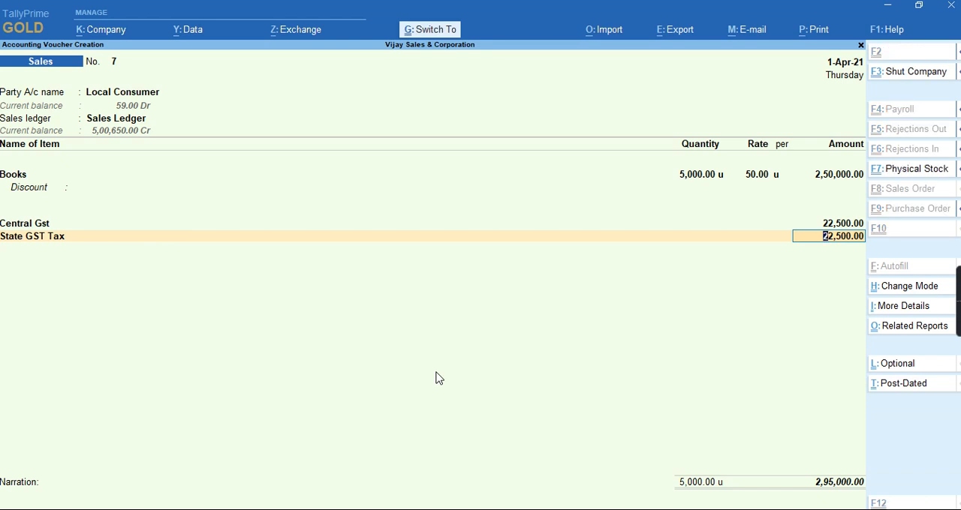
key(ctrl+a)
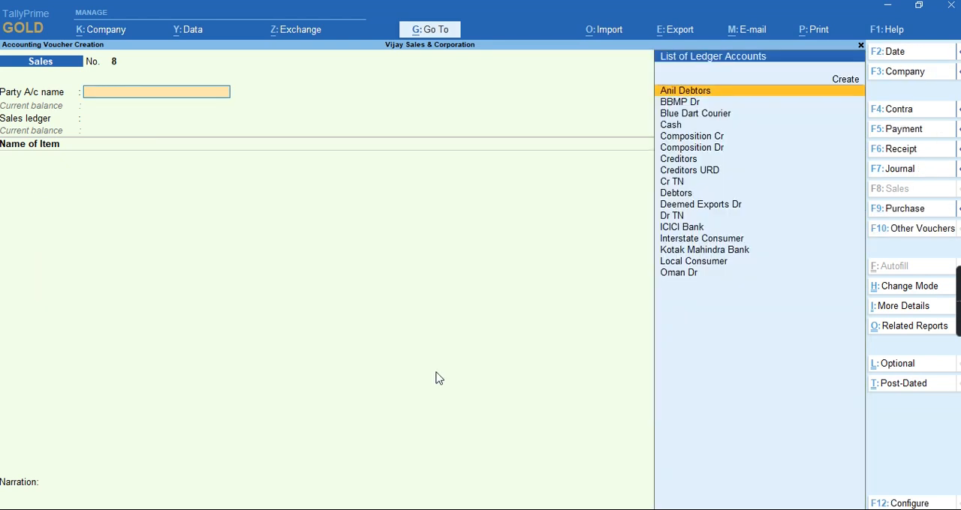
Reopen GSTR-1 from the blank sales voucher and view the breakdown of B2C(Small) Invoices - 7 by state
key(alt)
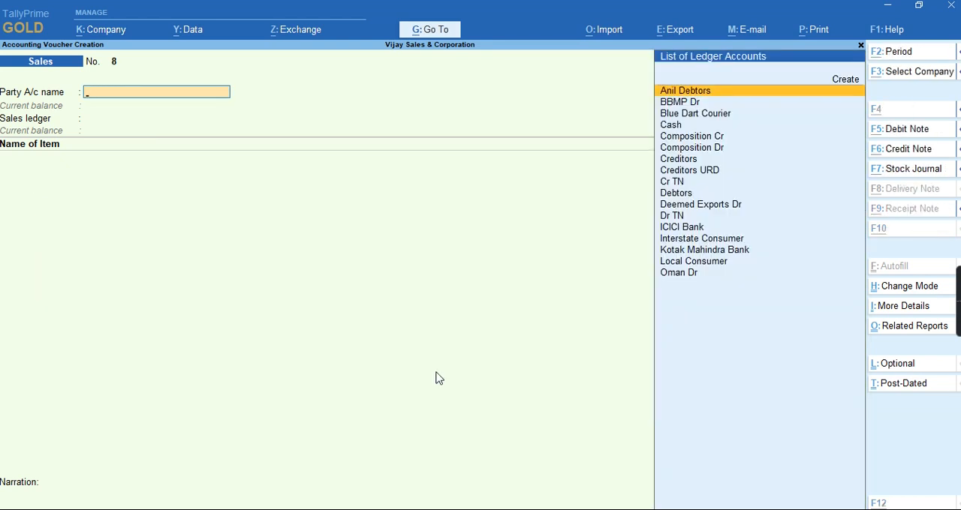
key(alt+g)
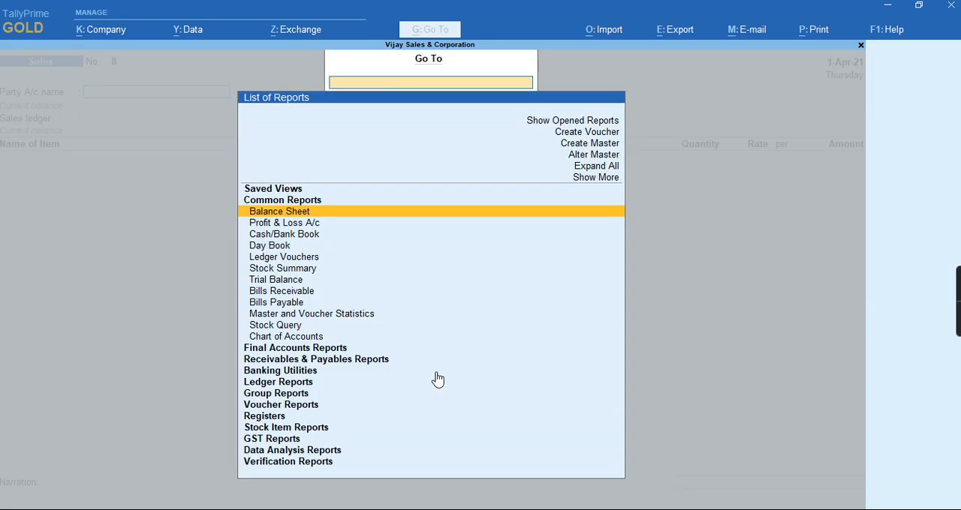
text(R1)
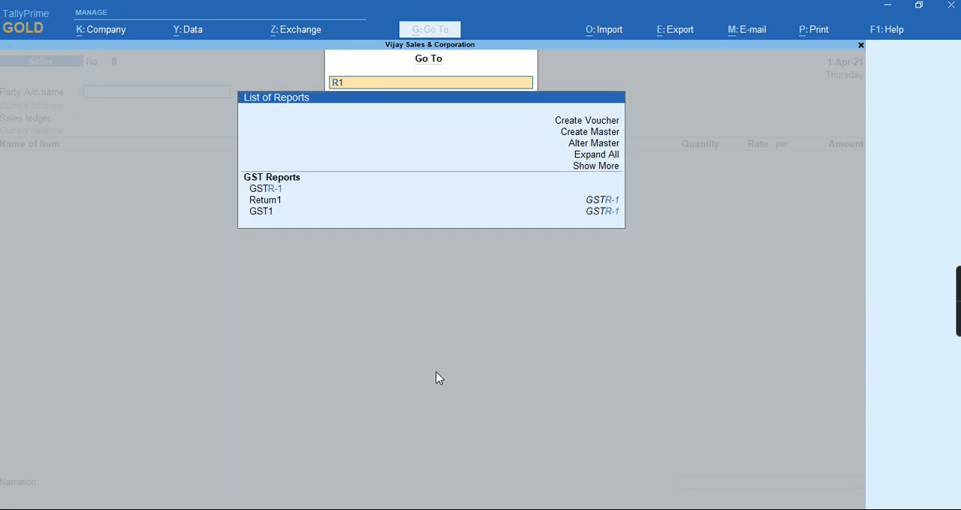
key(Return)
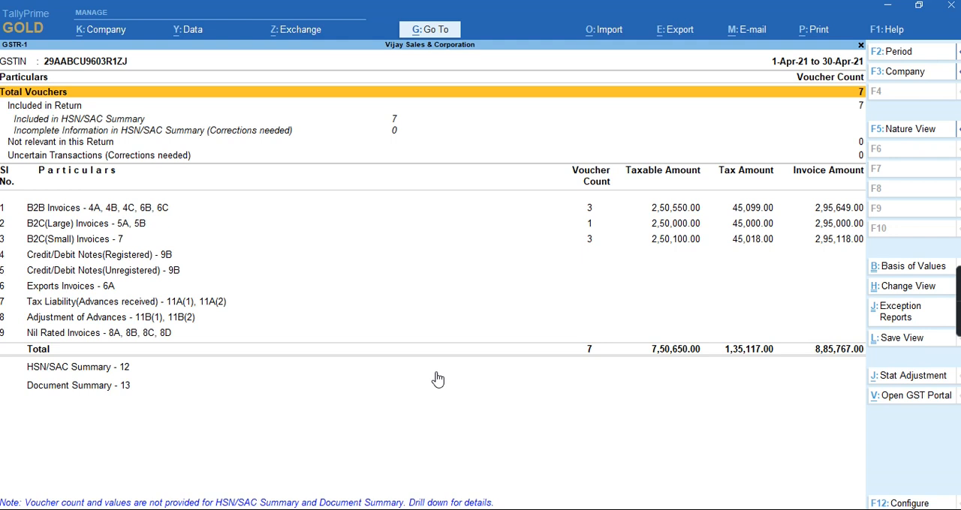
key(Down)
key(Down)
key(Down)
key(Down)
key(Down)
key(Down)
key(Down)
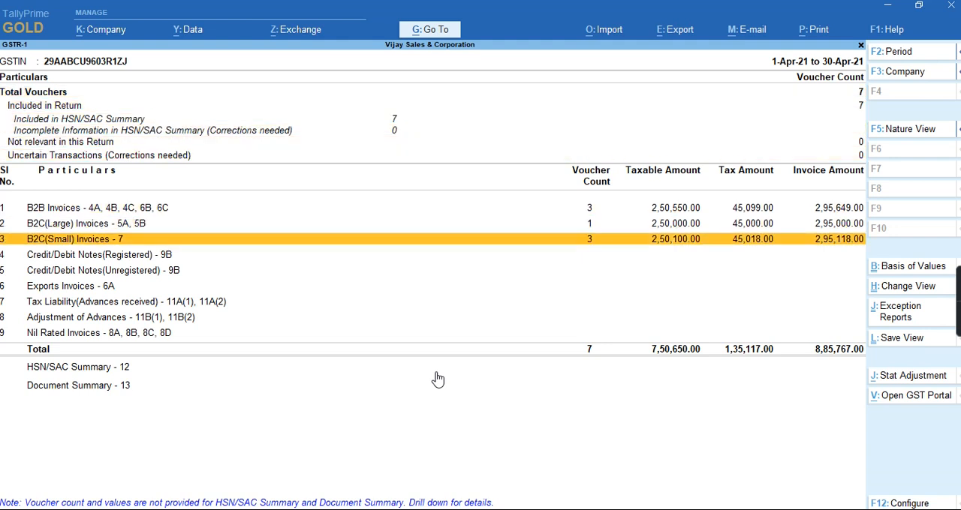
key(Return)
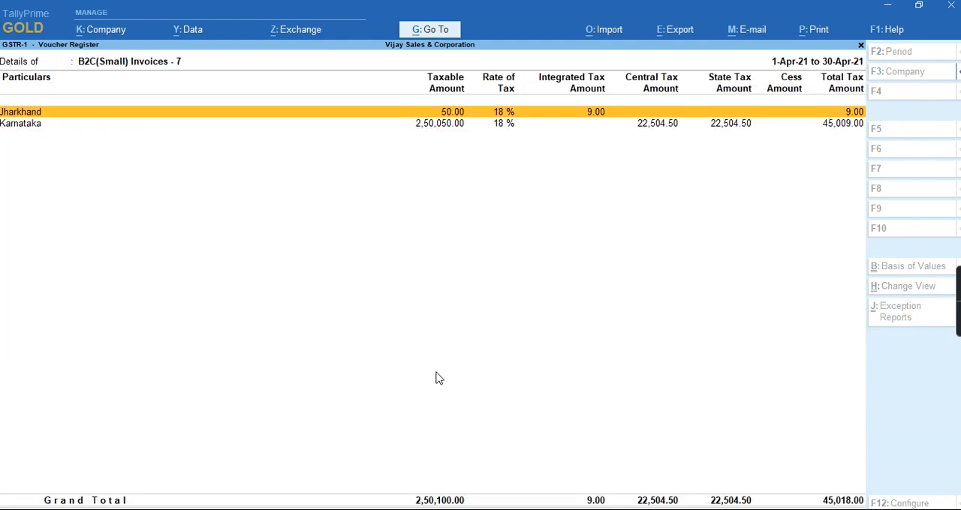
Examine Local Consumer sales voucher no. 7 under Karnataka, and return to the state's voucher list
key(Down)
key(Return)
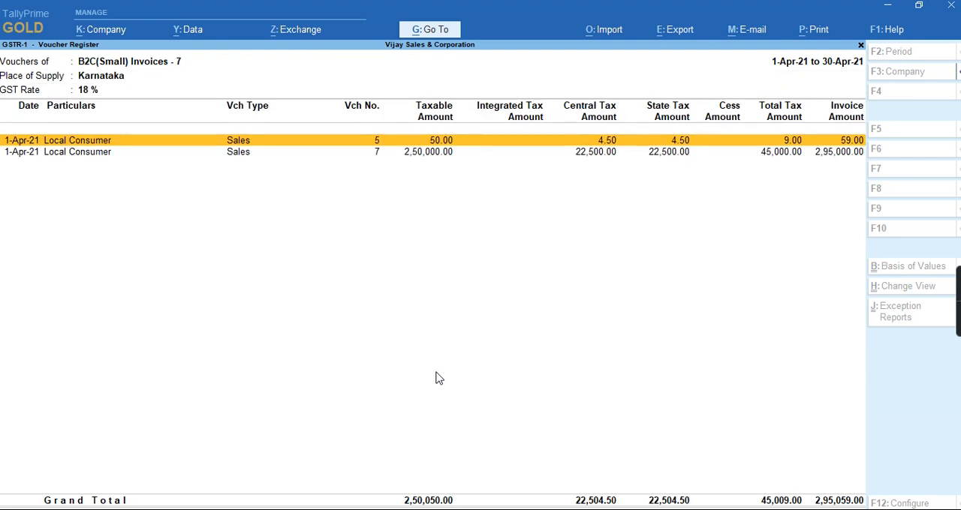
key(Down)
key(Return)
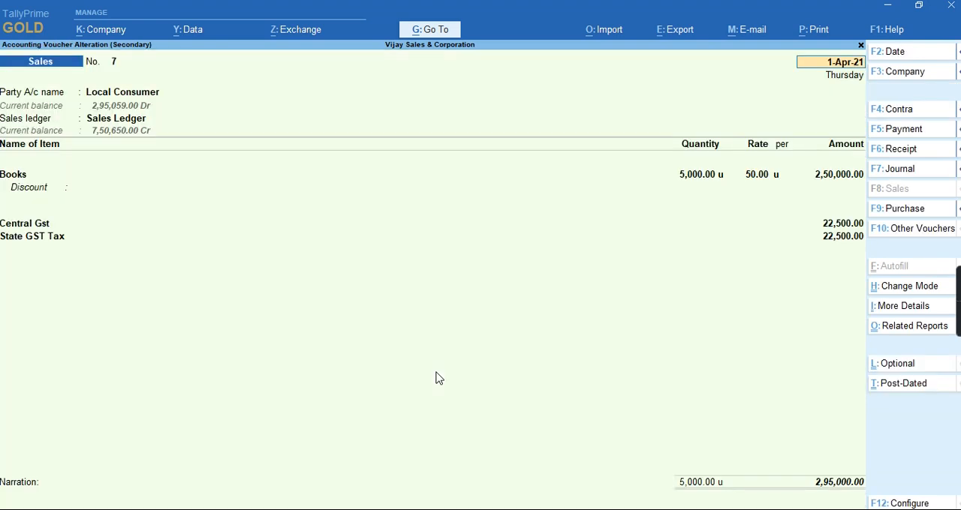
key(Escape)
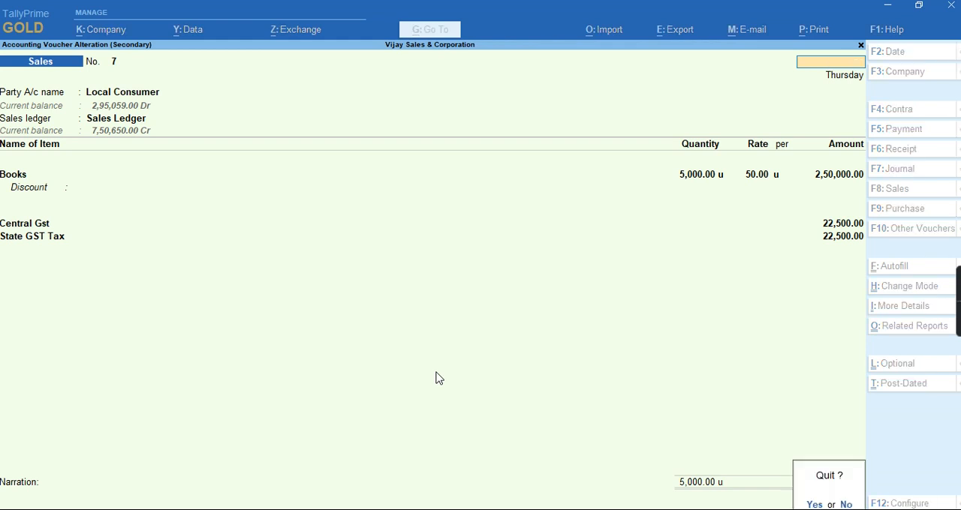
key(Return)
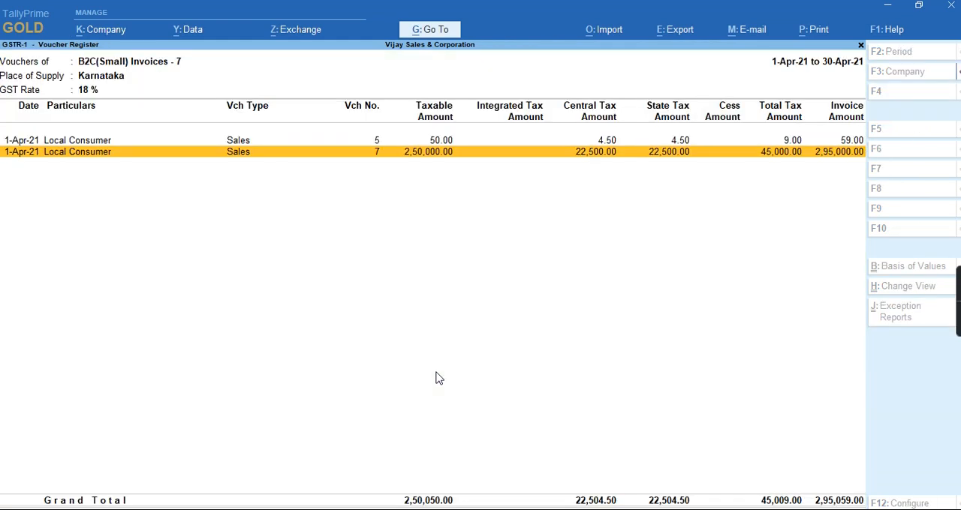
Examine Local Consumer sales voucher no. 5 under Karnataka, and return through GSTR-1 to the blank sales voucher
key(Up)
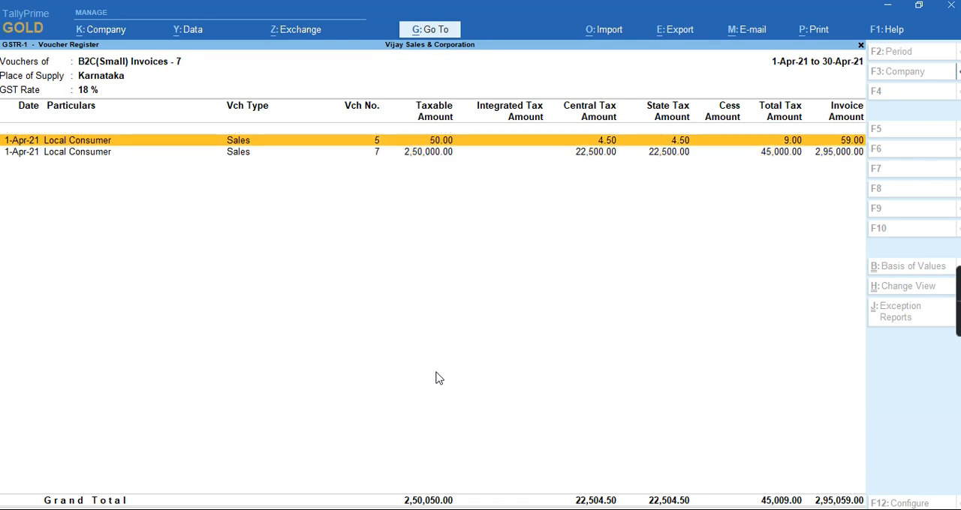
key(Return)
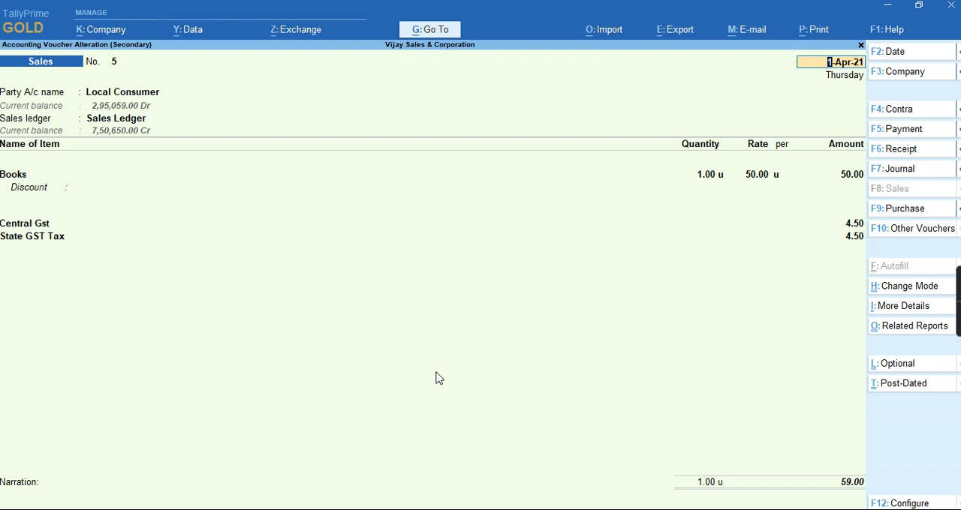
key(Escape)
key(Escape)
key(Return)
key(Escape)
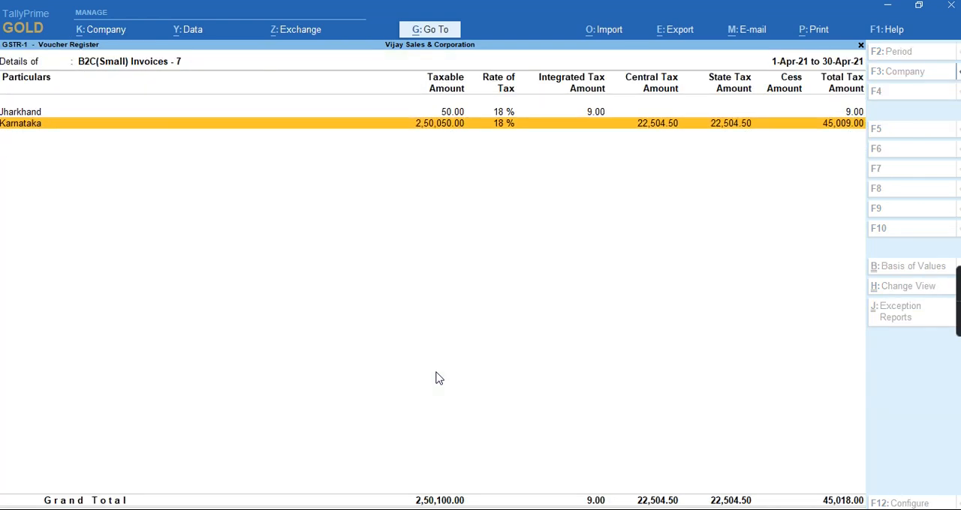
key(Escape)
key(Escape)
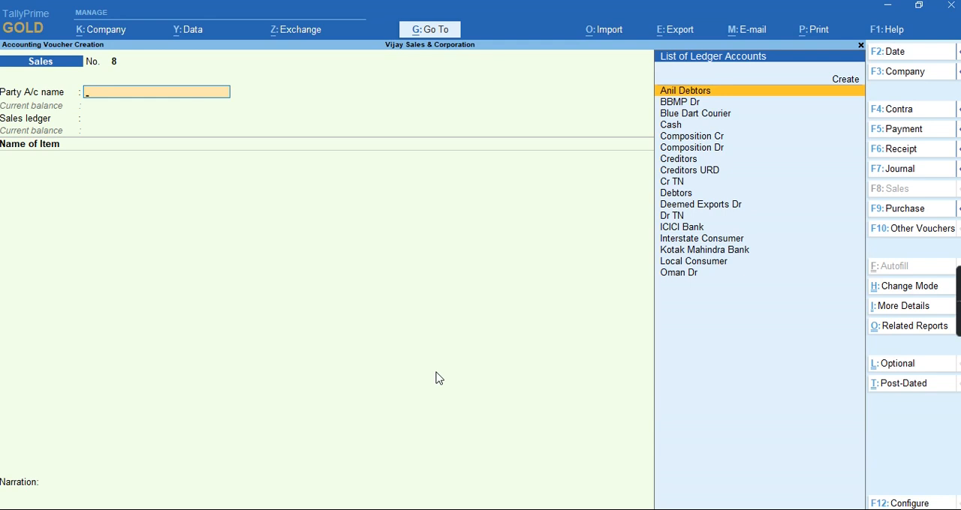
Change the voucher type from Sales to Credit Note to start a blank credit note
key(Escape)
key(Return)
key(Return)
key(F10)
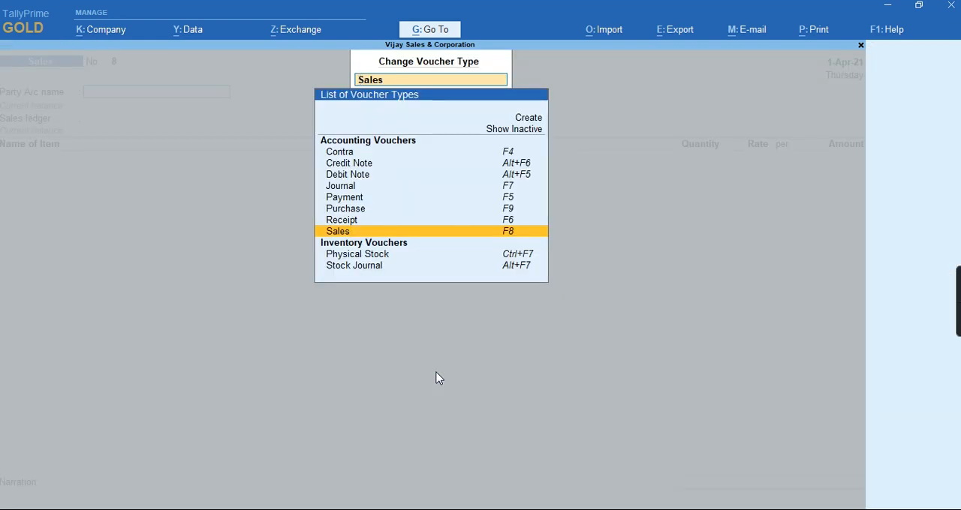
key(Up)
key(Up)
key(Up)
key(Up)
key(Up)
key(Up)
key(Return)
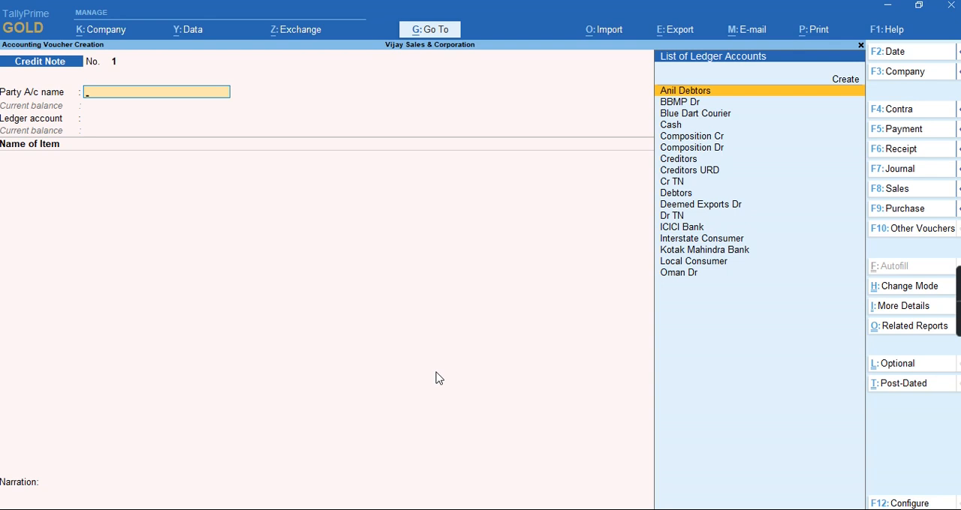
Set Local Consumer as the credit note's party against original invoice no. 5 dated 1-Apr-21, with Sales Ledger as the ledger account
text(L)
key(Return)
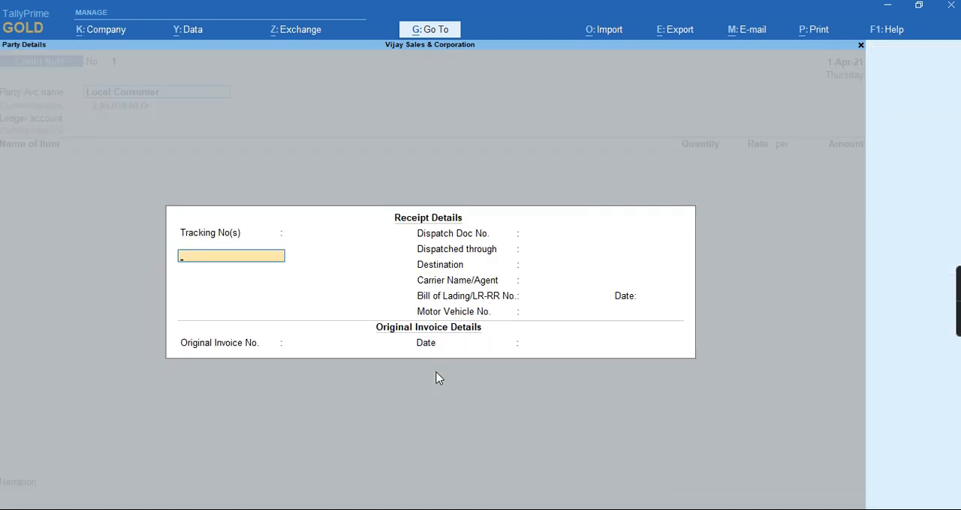
key(Return)
key(Return)
key(Return)
key(Return)
key(Return)
key(Return)
key(Return)
key(Return)
text(5)
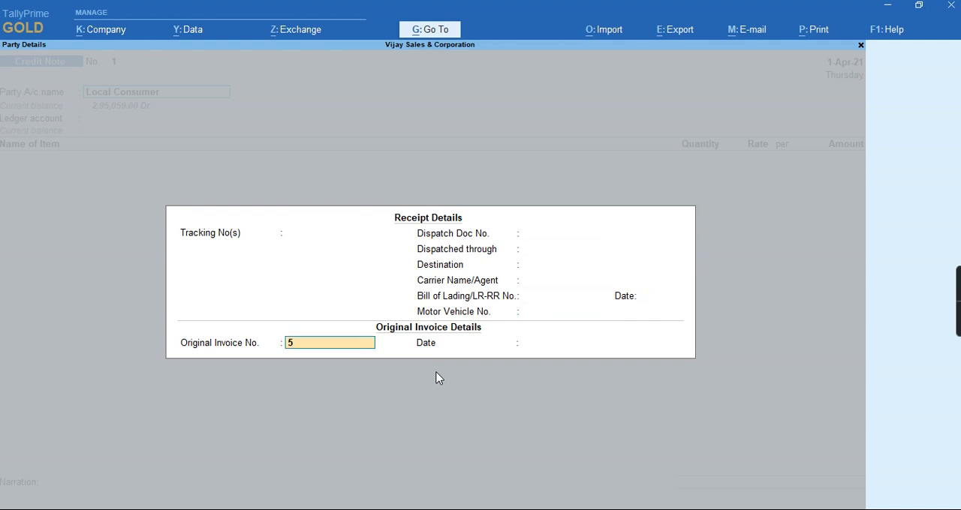
key(Return)
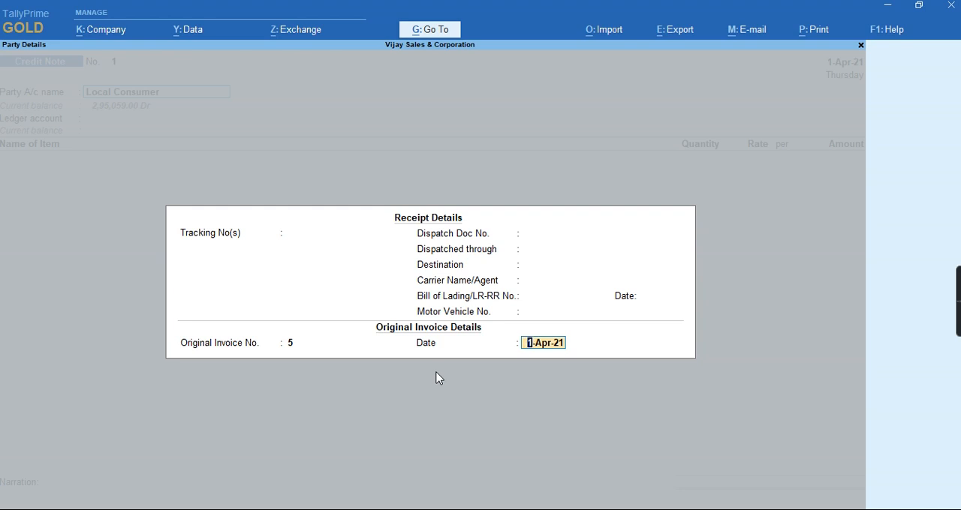
key(Return)
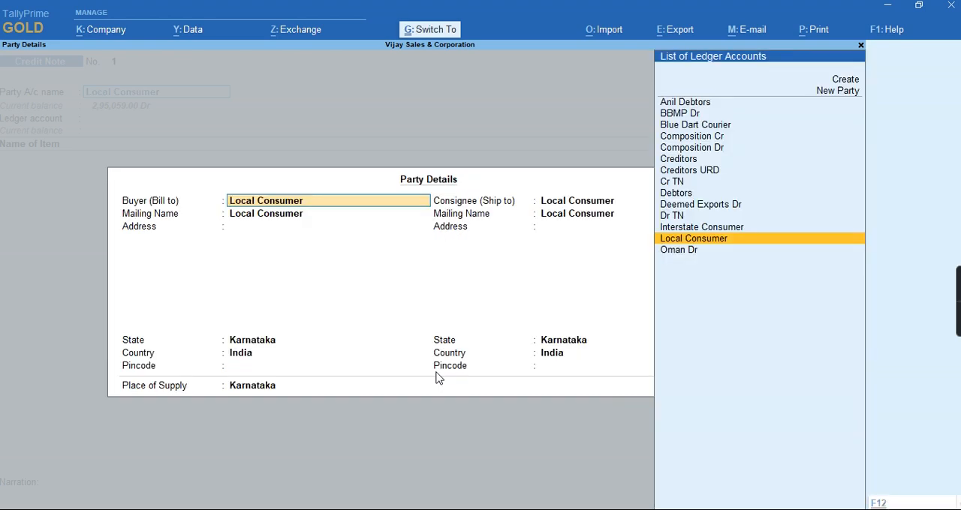
key(ctrl+a)
key(Return)
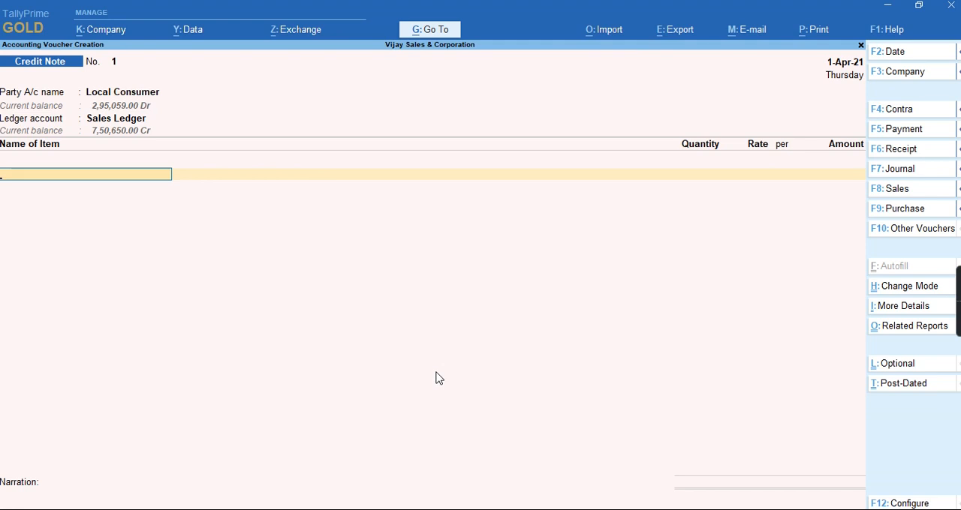
Add 1 unit of Books at a rate of 50.00 to the credit note, without a discount
key(Down)
key(Down)
key(Return)
text(1)
key(Return)
key(Return)
key(Return)
key(Return)
key(Return)
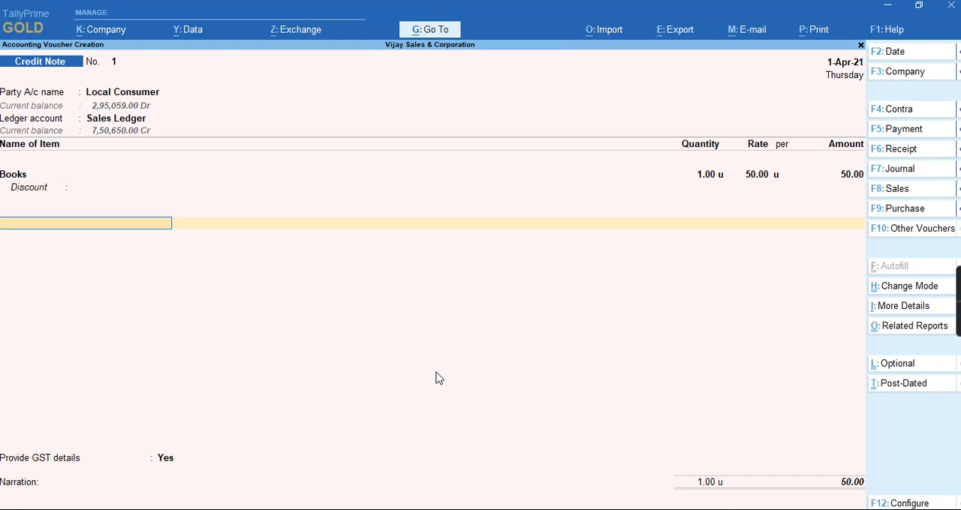
Add the Central Gst and State GST Tax ledgers below the Books item and end the ledger entries
text(C)
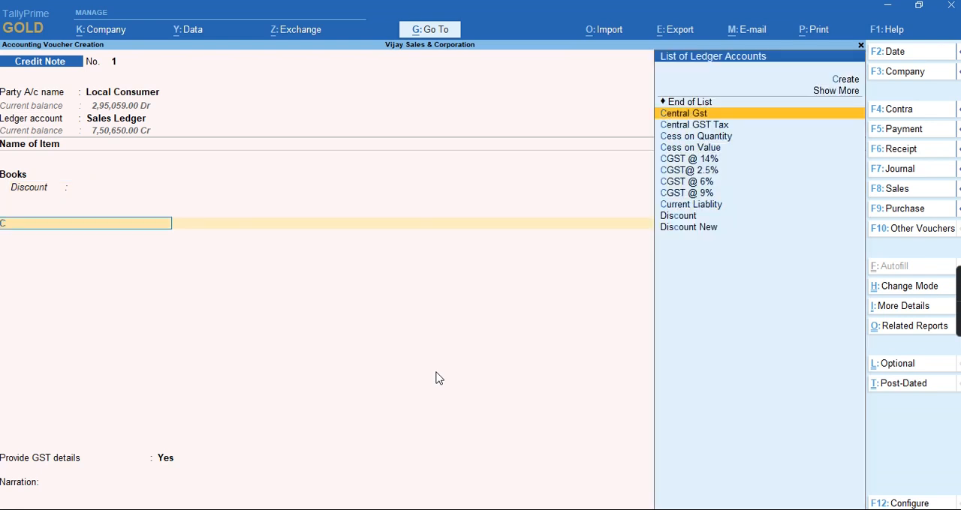
key(Return)
text(St)
key(Return)
key(Return)
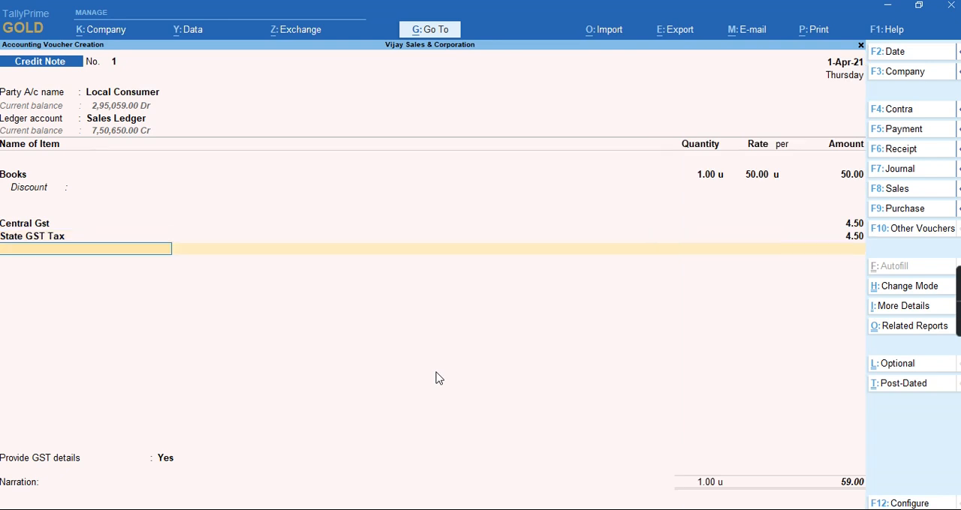
key(Return)
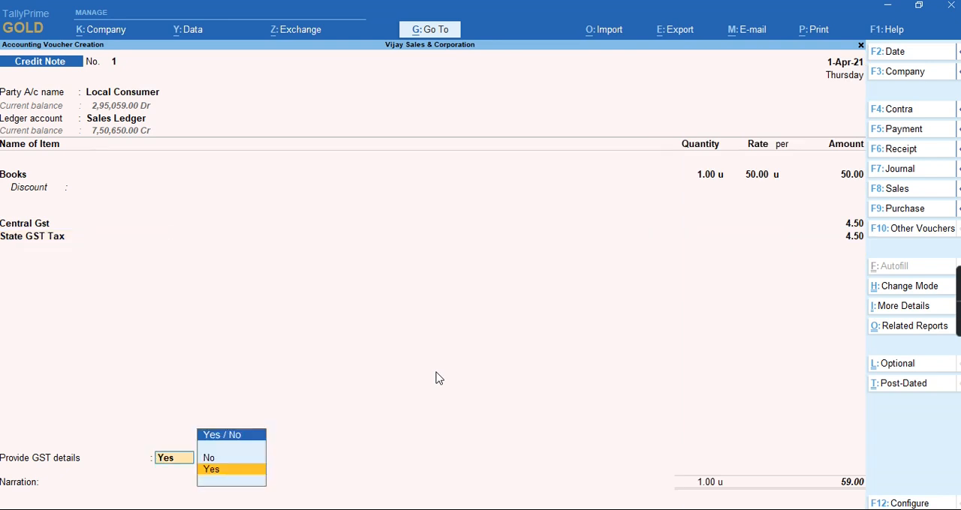
Provide GST details with reason 01-Sales Return and buyer's debit note no. 23, and save the credit note
key(Return)
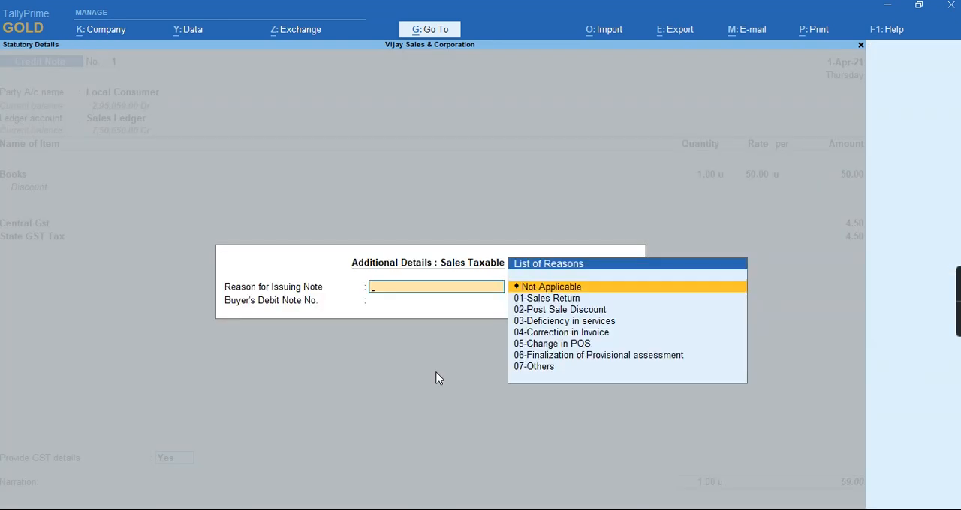
key(Down)
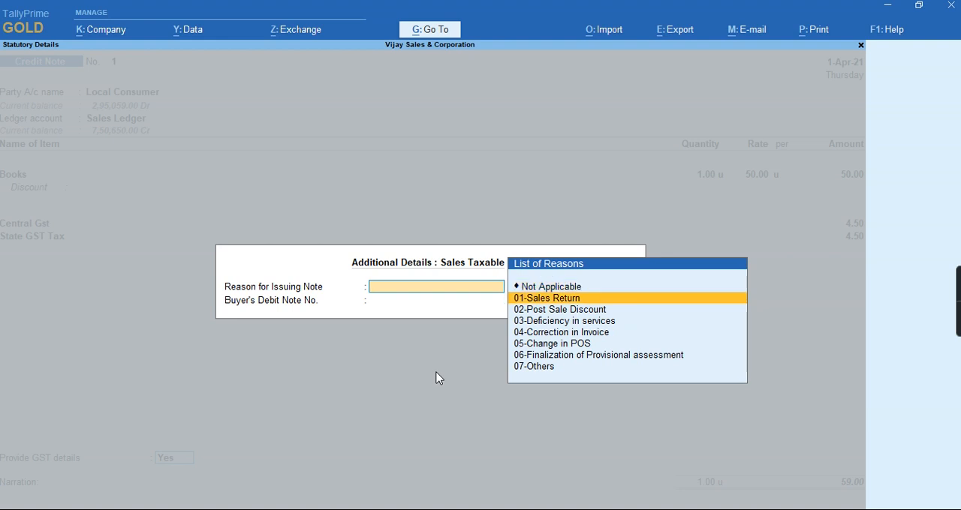
key(Return)
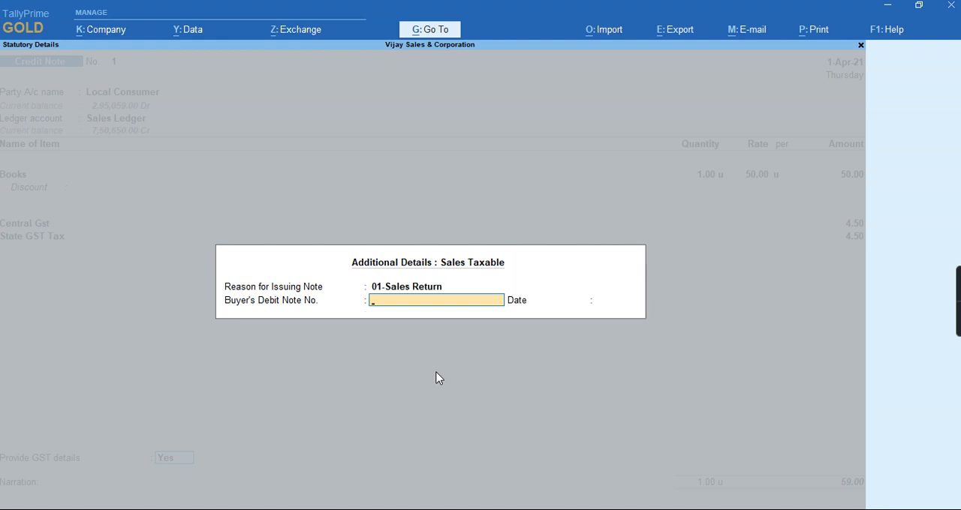
text(23)
key(Return)
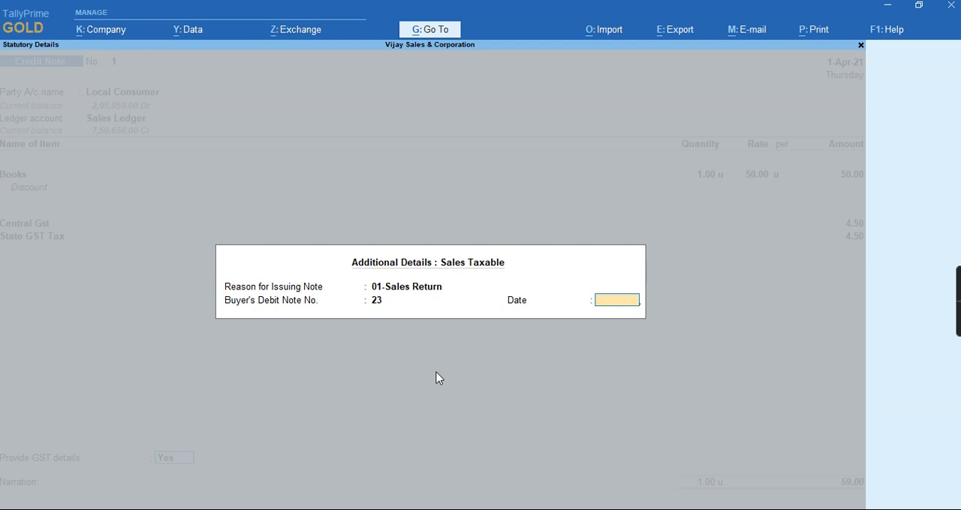
key(Return)
key(ctrl)
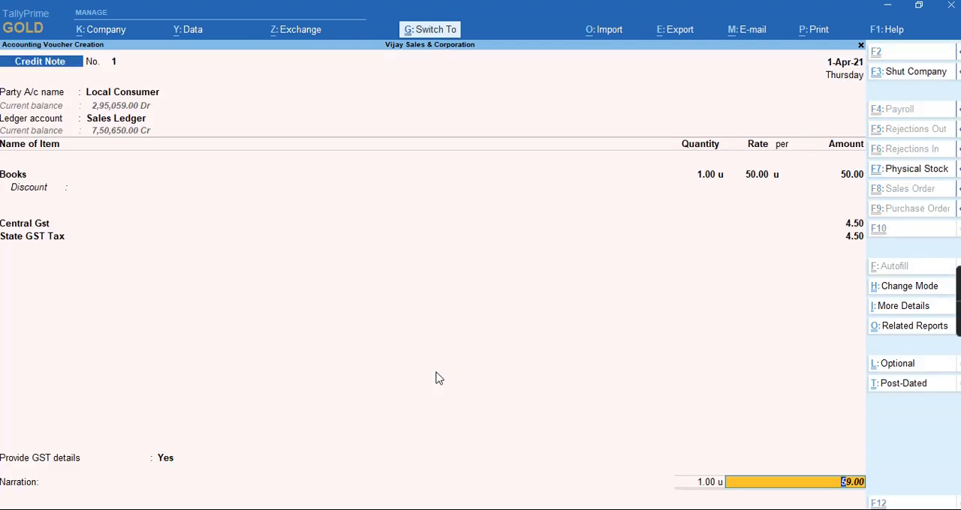
key(ctrl+a)
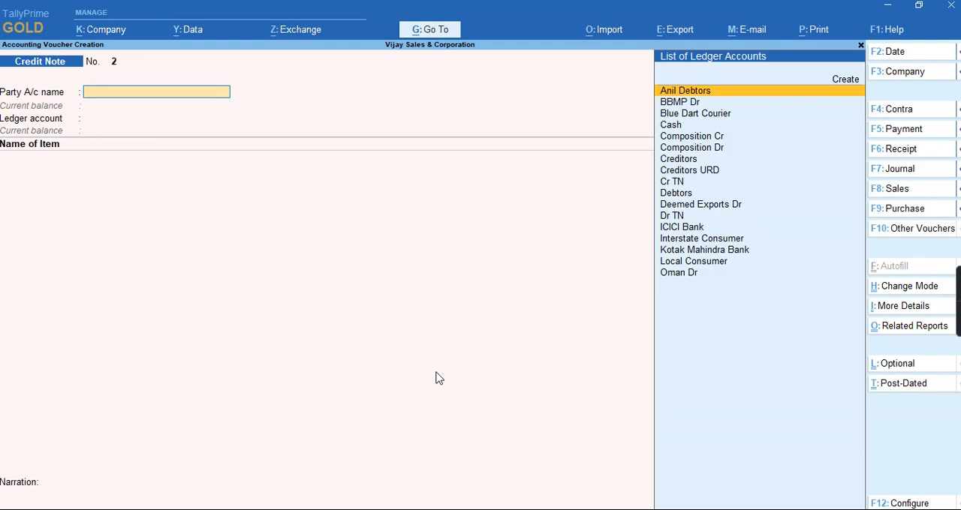
Open GSTR-1 from the blank credit note and view the breakdown of B2C(Small) Invoices - 7 by state
key(alt)
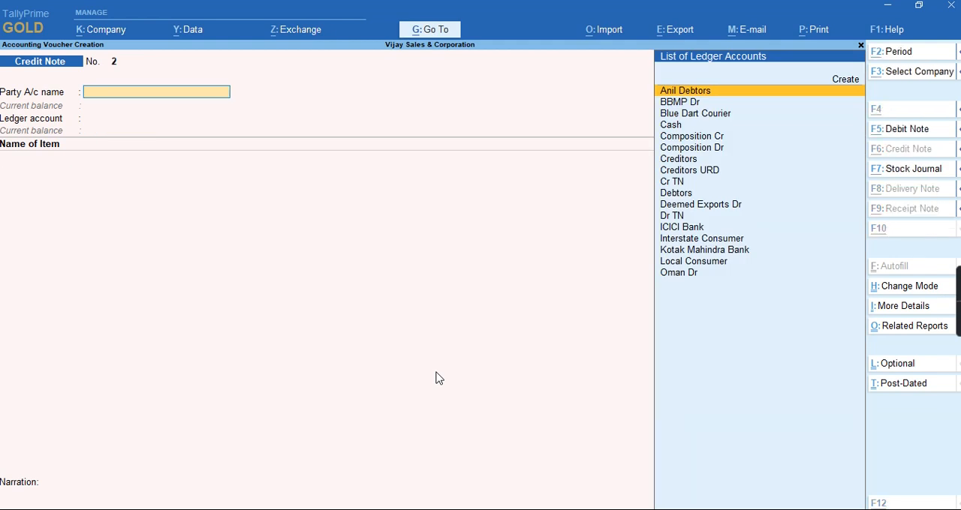
key(alt+g)
text(R1)
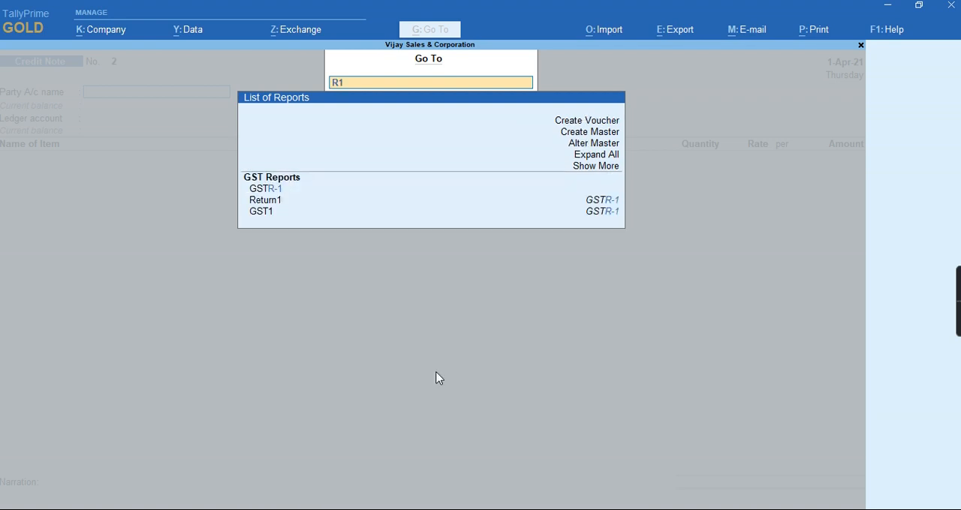
key(Return)
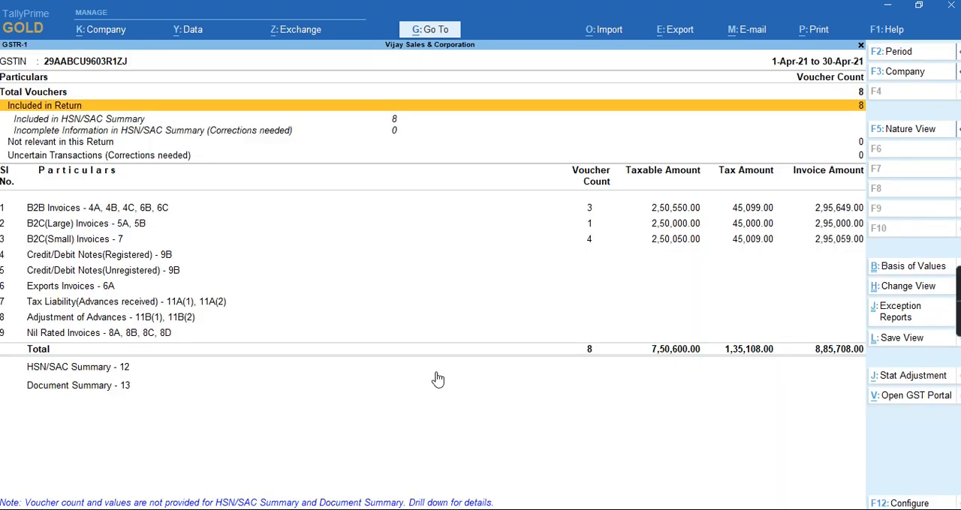
key(Down)
key(Down)
key(Return)
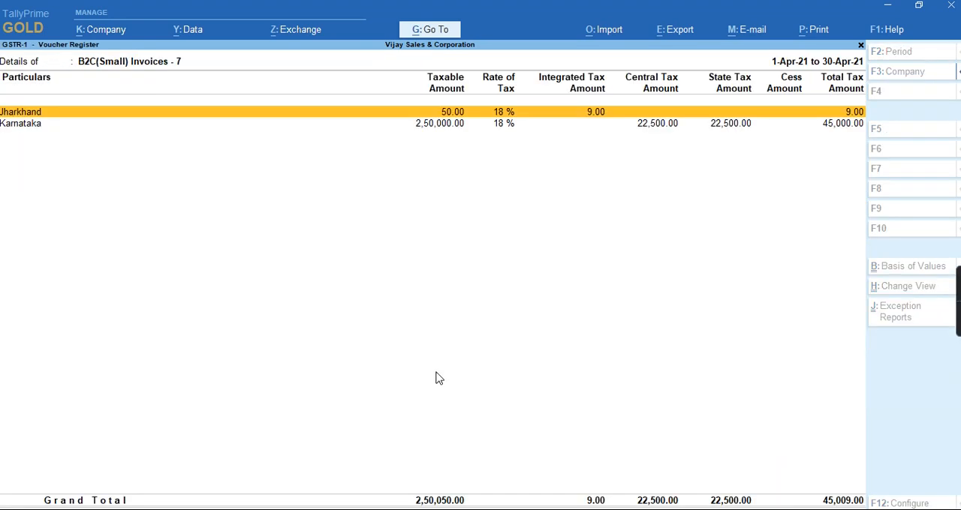
List the Karnataka vouchers under B2C(Small) Invoices - 7 and locate the Local Consumer credit note
key(Down)
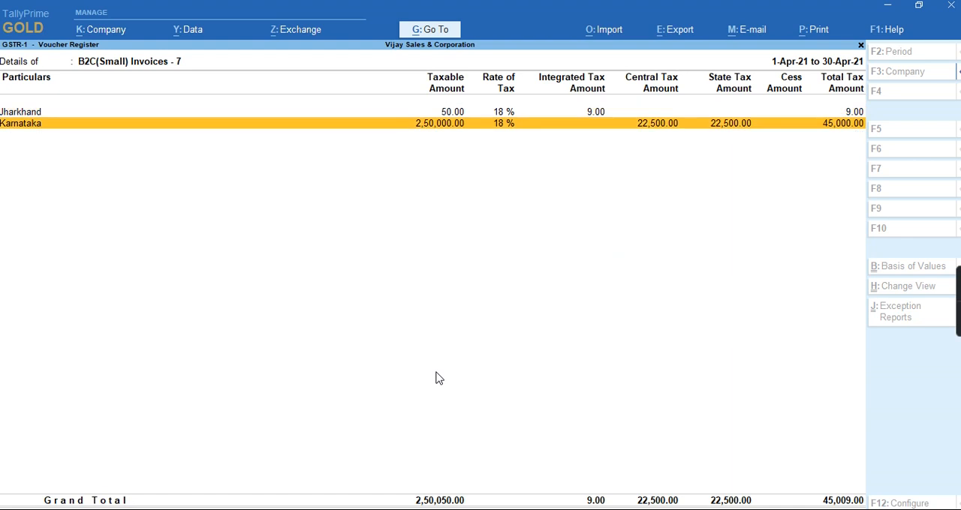
key(Return)
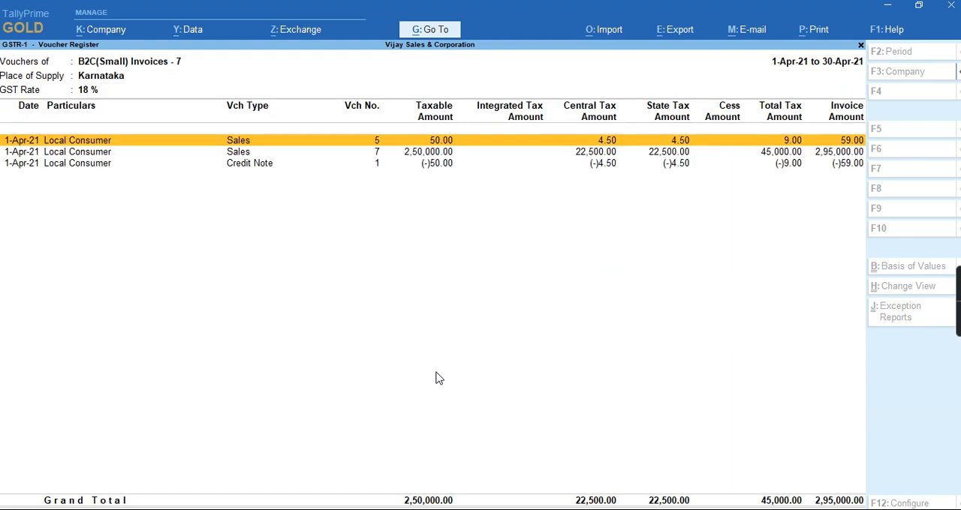
key(Down)
key(Down)
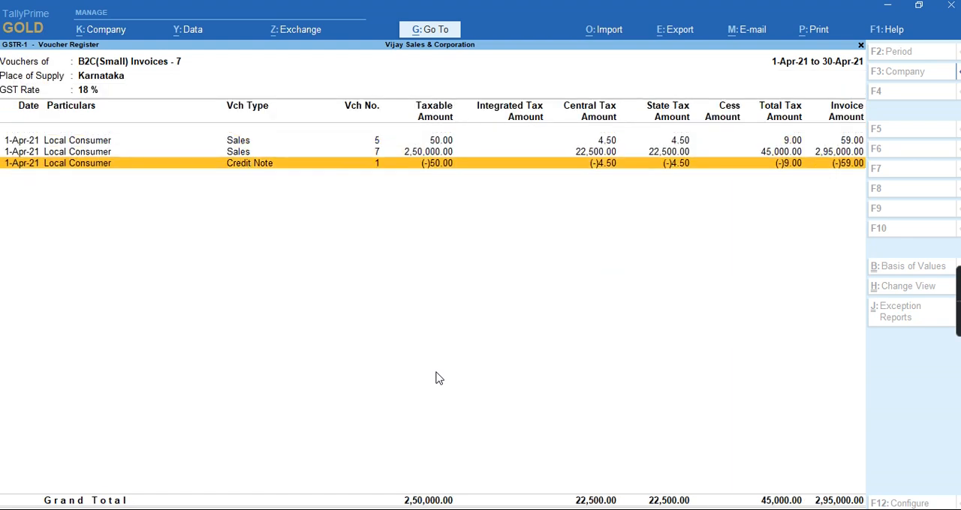